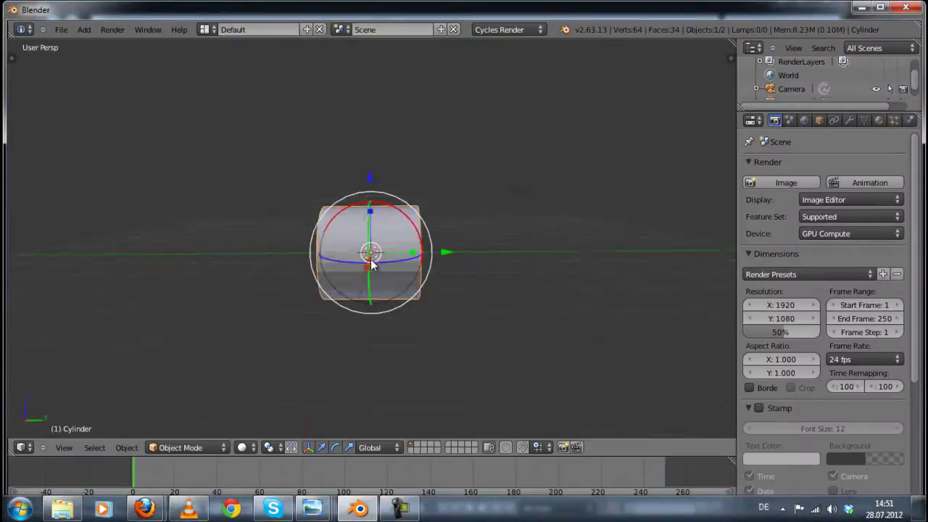
# Step: In Edit Mode, stretch the cylinder along Y into a long body
pyautogui.press('KP_3')
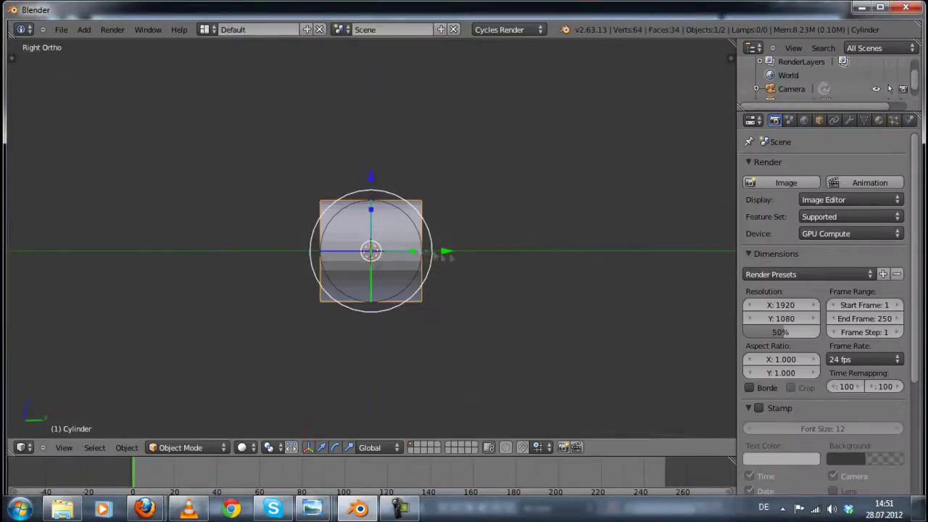
pyautogui.press('Tab')
pyautogui.press('s')
pyautogui.press('y')
pyautogui.click(217, 239)
# Step: Box-select the left end ring and scale it down to taper the body
pyautogui.press('a')
pyautogui.press('b')
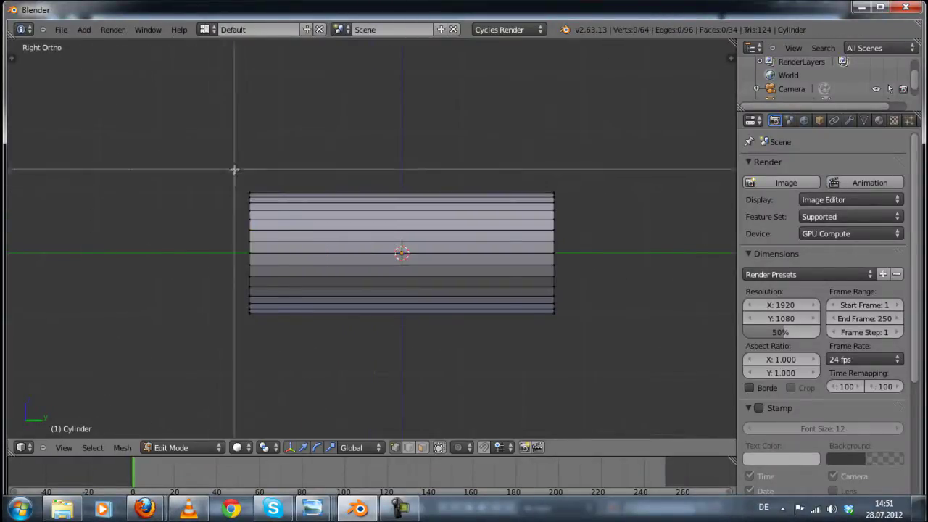
pyautogui.moveTo(234, 169); pyautogui.dragTo(286, 369)
pyautogui.press('s')
pyautogui.click(189, 341)
pyautogui.click(232, 299)
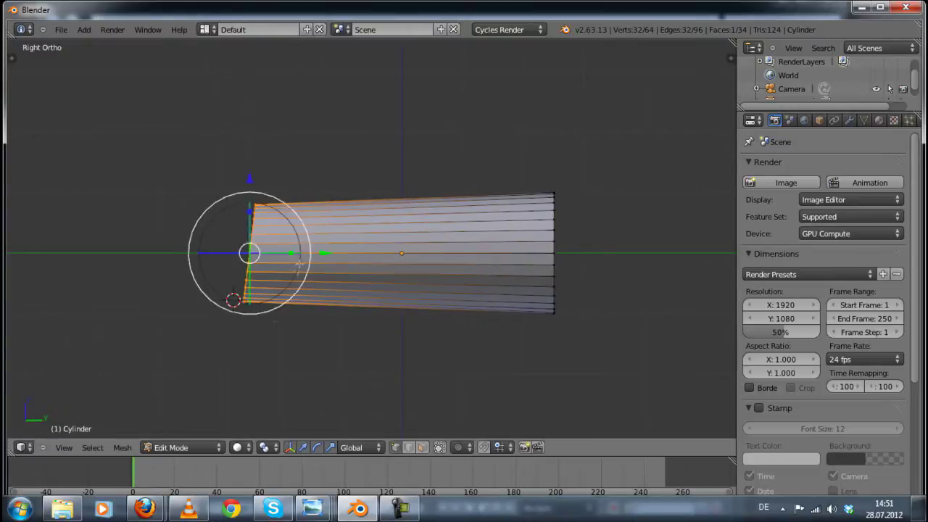
pyautogui.scroll(3, 218, 258)
# Step: Add many edge loops along the body's length, then return to Object Mode
pyautogui.press('a')
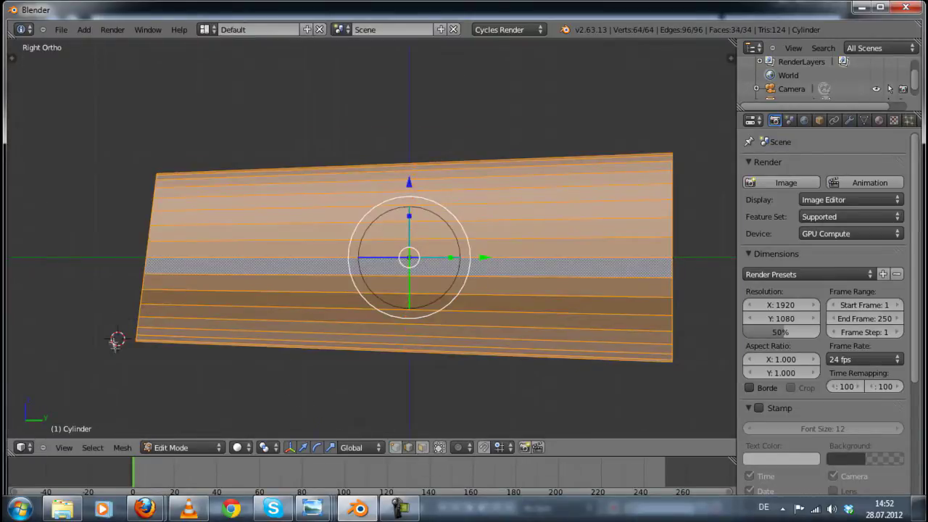
pyautogui.keyDown('alt'); pyautogui.rightClick(116, 341); pyautogui.keyUp('alt')
pyautogui.hotkey('ctrl', 'r')
pyautogui.scroll(19, 278, 205)
pyautogui.click(279, 217)
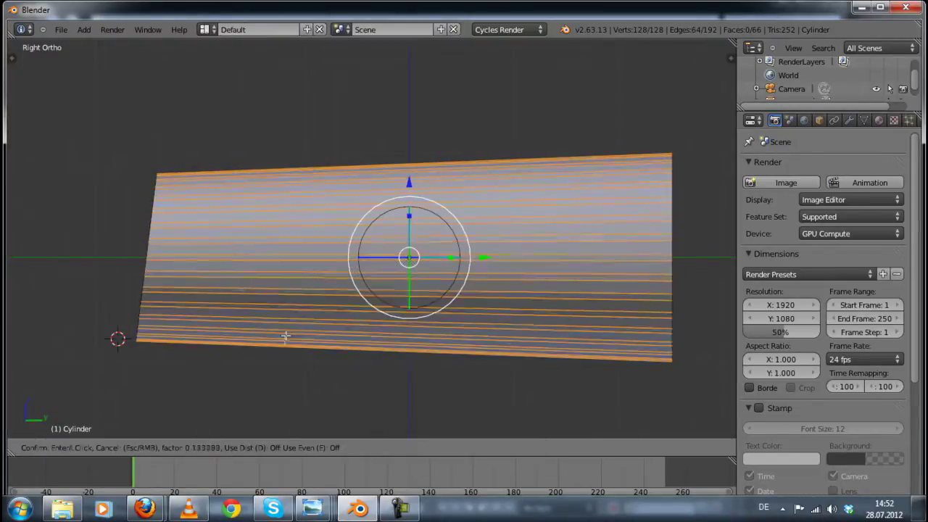
pyautogui.scroll(3, 207, 247)
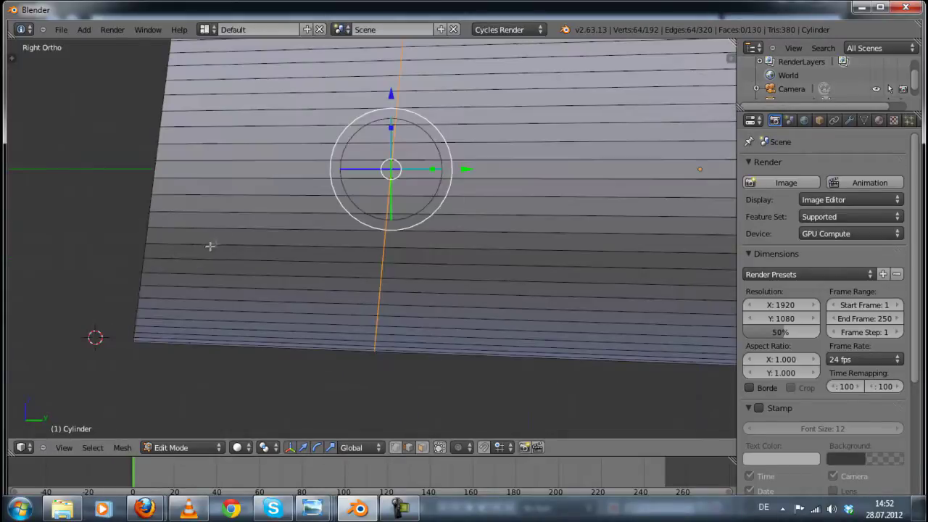
pyautogui.press('Tab')
# Step: Add a UV sphere, then delete it again
pyautogui.hotkey('shift', 'a')
pyautogui.click(293, 149)
pyautogui.moveTo(244, 246); pyautogui.dragTo(261, 268, button='middle')
pyautogui.press('x')
pyautogui.click(250, 279)
# Step: Add a second cylinder, rotating and scaling it into a flat oval disc
pyautogui.hotkey('shift', 'a')
pyautogui.click(312, 152)
pyautogui.press('r')
pyautogui.click(203, 327)
pyautogui.press('KP_3')
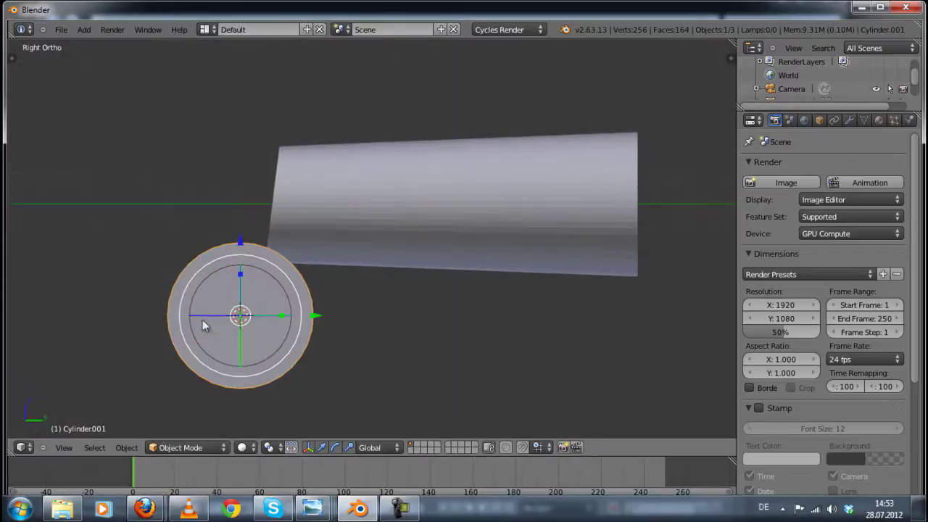
pyautogui.press('s')
pyautogui.click(259, 197)
pyautogui.moveTo(259, 196)
pyautogui.mouseDown(button='middle')
pyautogui.moveTo(329, 282)
pyautogui.moveTo(377, 217)
pyautogui.mouseUp(button='middle')
# Step: Give the body a Boolean modifier using Cylinder.001 as the cutter object
pyautogui.rightClick(377, 218)
pyautogui.click(849, 119)
pyautogui.click(822, 166)
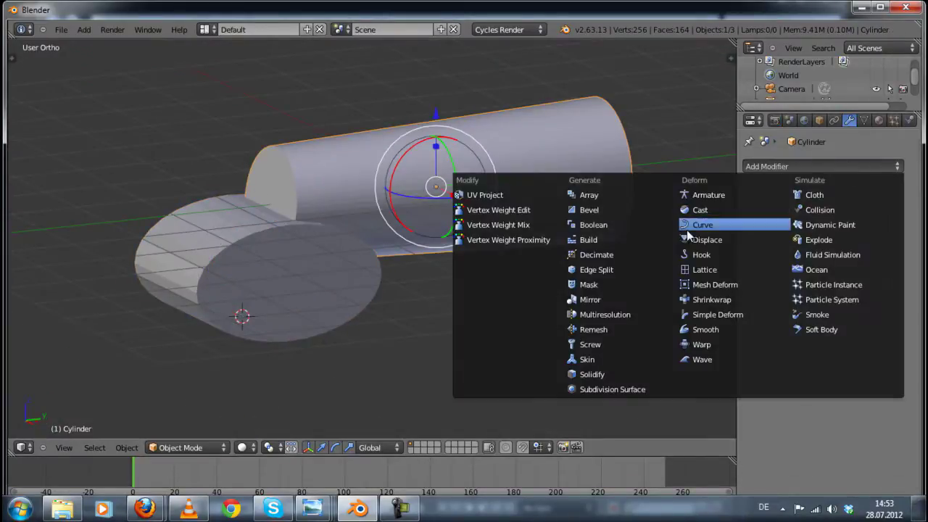
pyautogui.click(593, 225)
pyautogui.click(783, 245)
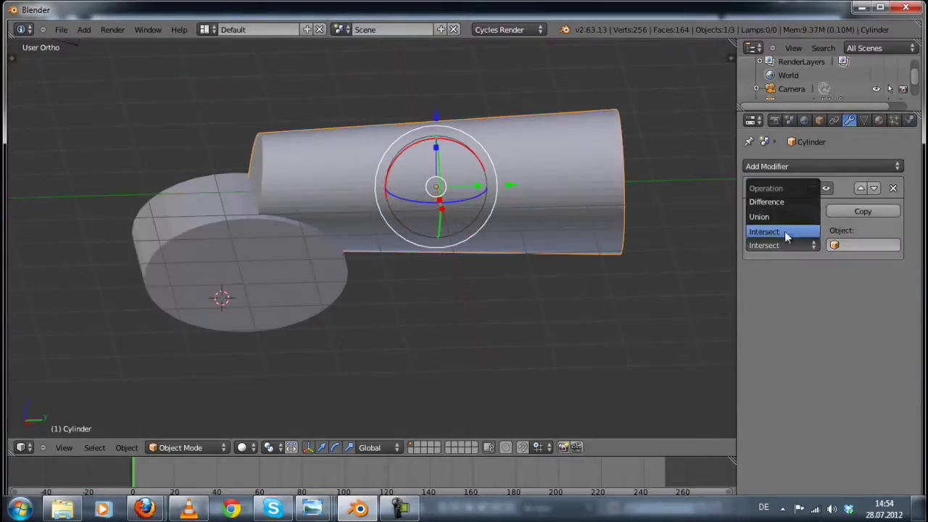
pyautogui.click(862, 248)
pyautogui.click(859, 272)
# Step: Set the Boolean operation to Difference, checking the cut in wireframe view
pyautogui.press('z')
pyautogui.click(783, 245)
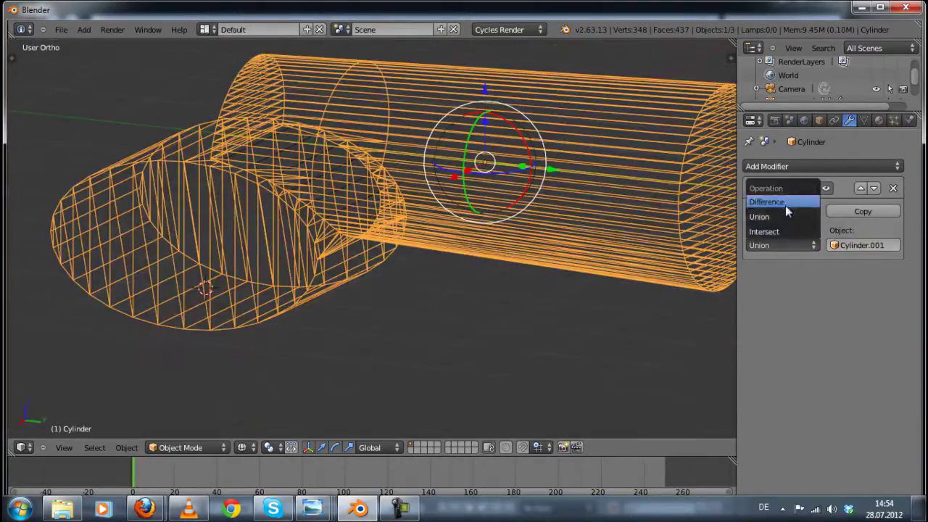
pyautogui.click(779, 229)
pyautogui.scroll(-3, 431, 253)
pyautogui.press('z')
# Step: Delete the disc, then select the body and enter Edit Mode
pyautogui.rightClick(306, 259)
pyautogui.press('x')
pyautogui.press('Return')
pyautogui.press('KP_3')
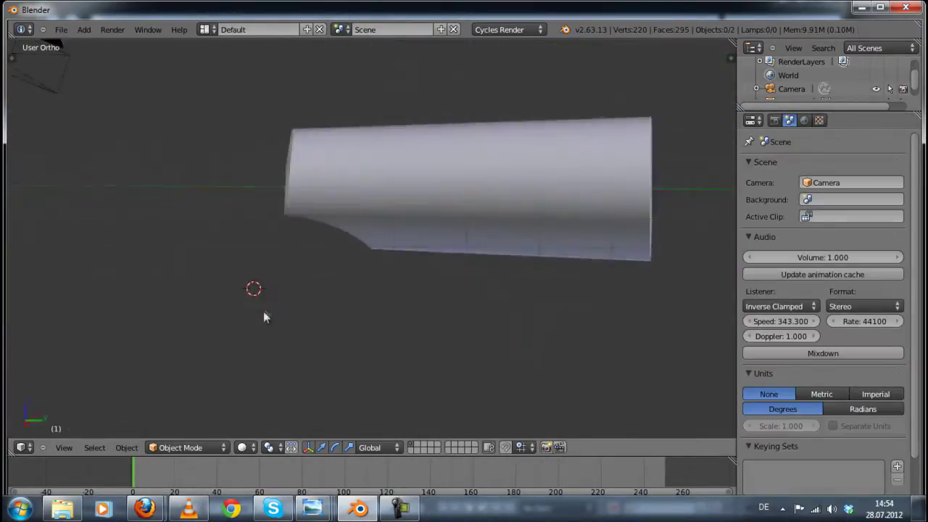
pyautogui.press('Home')
pyautogui.rightClick(474, 165)
pyautogui.press('Tab')
# Step: Select the body's end face, then extrude and scale it
pyautogui.press('KP_Decimal')
pyautogui.press('e')
pyautogui.rightClick(456, 292)
pyautogui.moveTo(456, 292)
pyautogui.mouseDown(button='middle')
pyautogui.moveTo(489, 319)
pyautogui.moveTo(493, 348)
pyautogui.moveTo(385, 309)
pyautogui.moveTo(449, 305)
pyautogui.mouseUp(button='middle')
pyautogui.press('s')
pyautogui.click(495, 359)
pyautogui.press('e')
pyautogui.rightClick(450, 305)
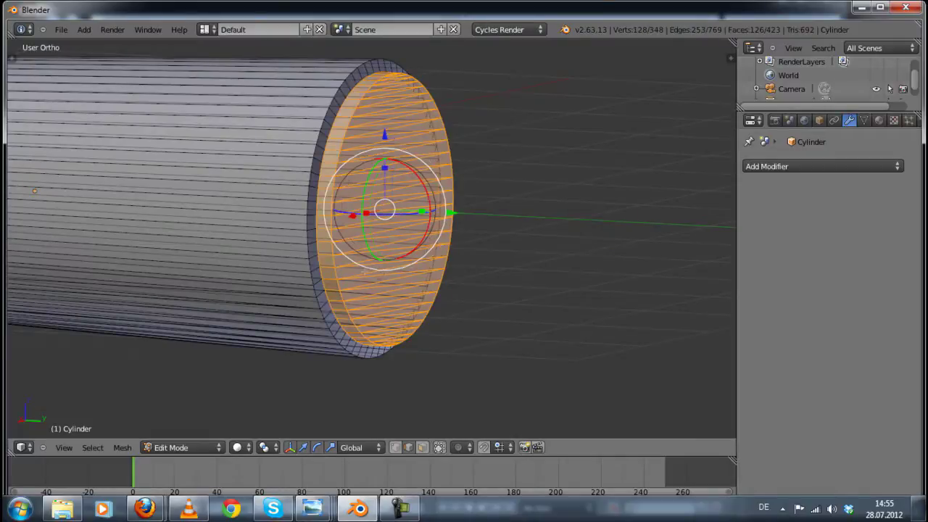
# Step: Inspect the body's end from several angles and undo the extruded end faces
pyautogui.scroll(2, 329, 187)
pyautogui.keyDown('shift'); pyautogui.rightClick(329, 188); pyautogui.keyUp('shift')
pyautogui.moveTo(258, 179)
pyautogui.mouseDown(button='middle')
pyautogui.moveTo(203, 234)
pyautogui.moveTo(701, 296)
pyautogui.mouseUp(button='middle')
pyautogui.scroll(5, 362, 232)
pyautogui.moveTo(363, 232); pyautogui.dragTo(53, 283, button='middle')
pyautogui.scroll(3, 145, 290)
pyautogui.hotkey('ctrl', 'z')
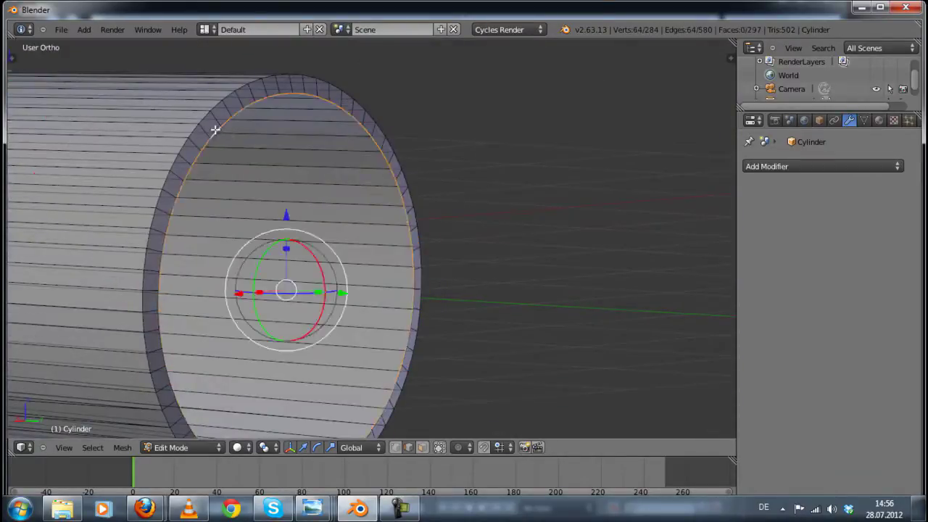
# Step: Extrude the end ring into a new band along the body's length
pyautogui.press('KP_3')
pyautogui.scroll(-3, 338, 179)
pyautogui.scroll(3, 385, 198)
pyautogui.press('e')
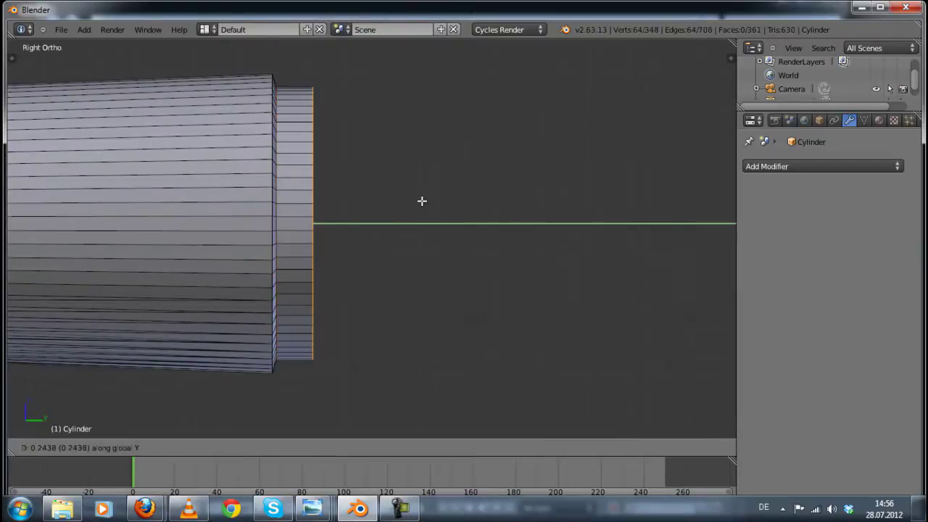
pyautogui.press('e')
pyautogui.click(290, 208)
# Step: Flare the end with a proportional-editing scale and shift the end ring along Y
pyautogui.click(483, 448)
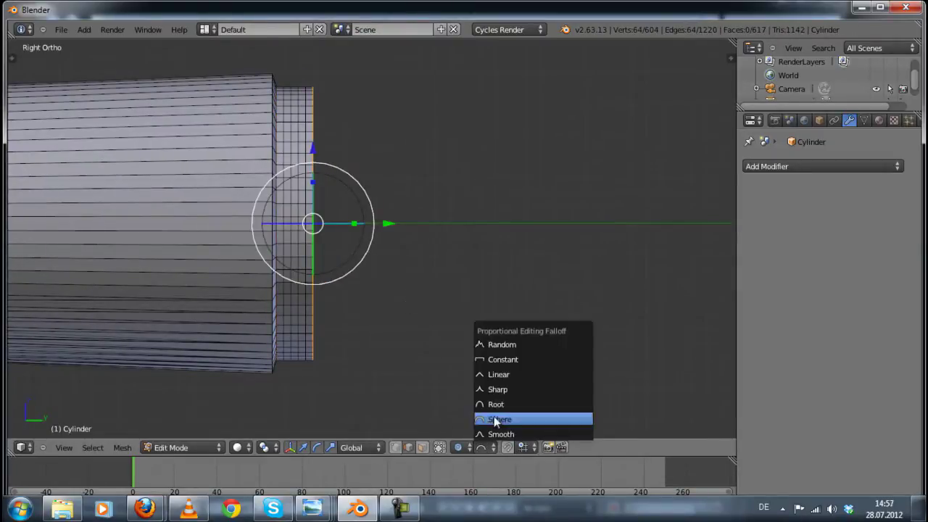
pyautogui.click(507, 388)
pyautogui.press('s')
pyautogui.click(448, 363)
pyautogui.press('g')
pyautogui.press('y')
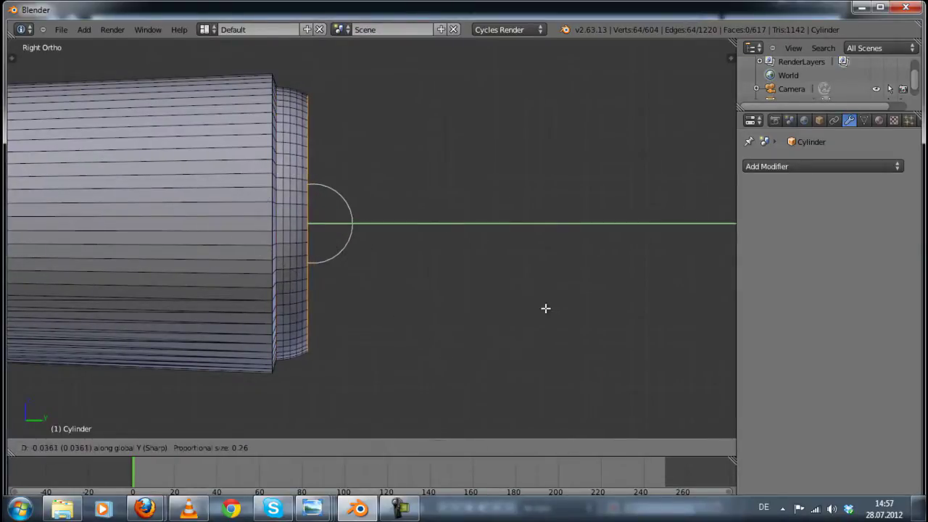
pyautogui.click(543, 310)
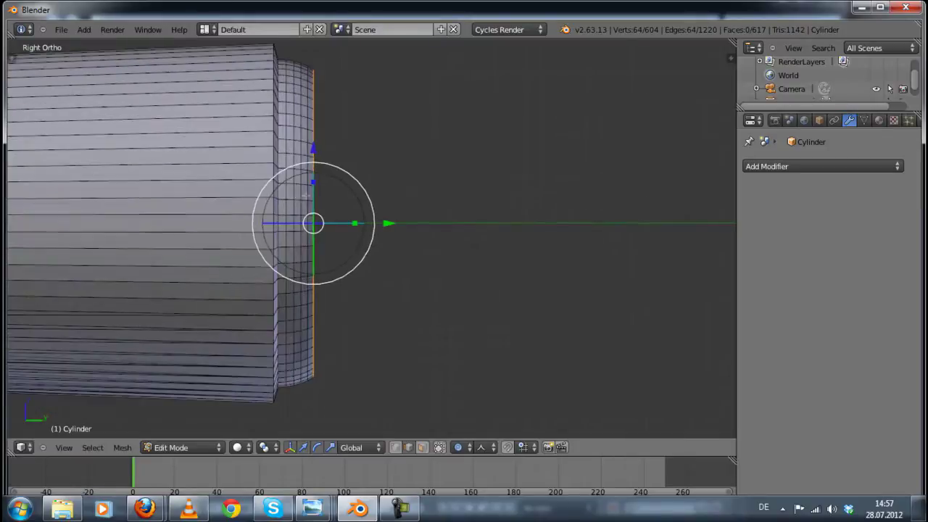
# Step: Move the inner ring, fill it with a face, and snap the 3D cursor there
pyautogui.rightClick(435, 307)
pyautogui.moveTo(435, 307)
pyautogui.mouseDown(button='middle')
pyautogui.moveTo(454, 331)
pyautogui.moveTo(435, 270)
pyautogui.mouseUp(button='middle')
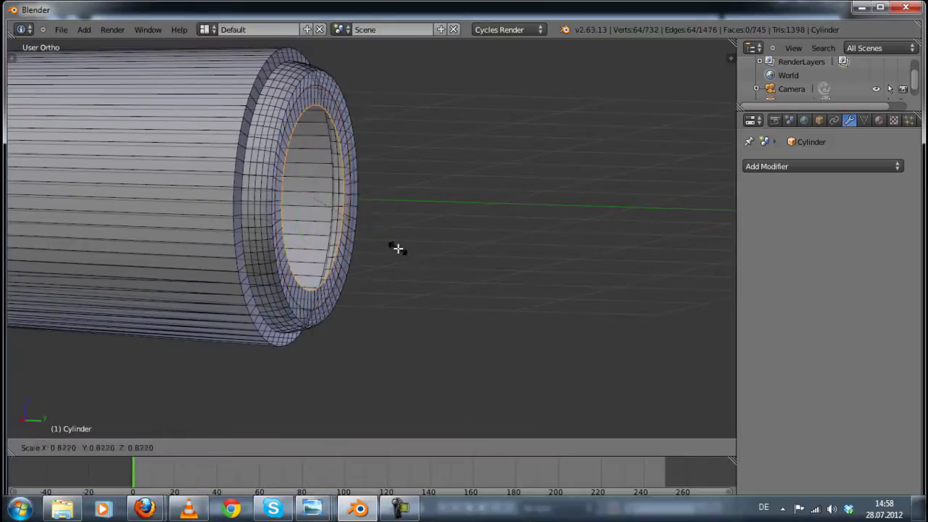
pyautogui.click(378, 204)
pyautogui.press('f')
pyautogui.moveTo(378, 204)
pyautogui.mouseDown(button='middle')
pyautogui.moveTo(353, 284)
pyautogui.moveTo(312, 247)
pyautogui.mouseUp(button='middle')
pyautogui.hotkey('shift', 's')
pyautogui.click(341, 284)
pyautogui.hotkey('shift', 'a')
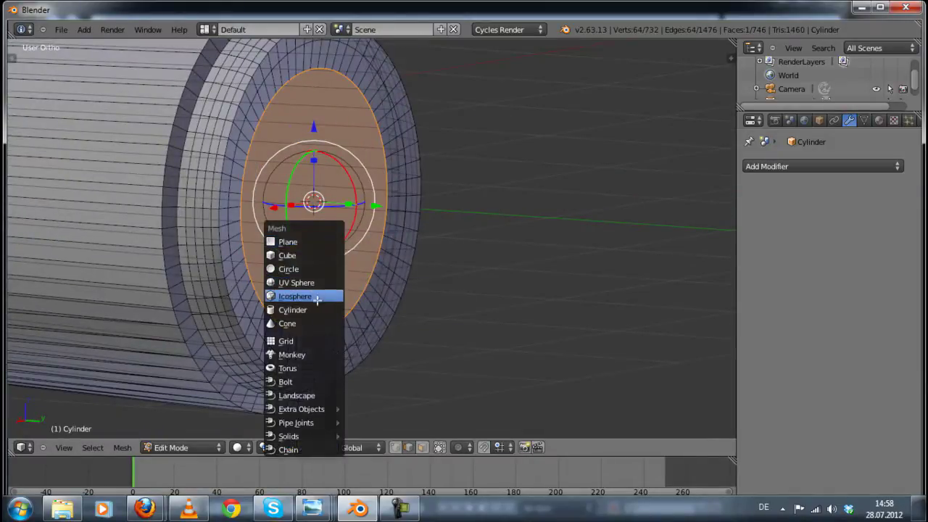
# Step: Add a small cylinder at the cap's centre and enlarge it
pyautogui.click(325, 279)
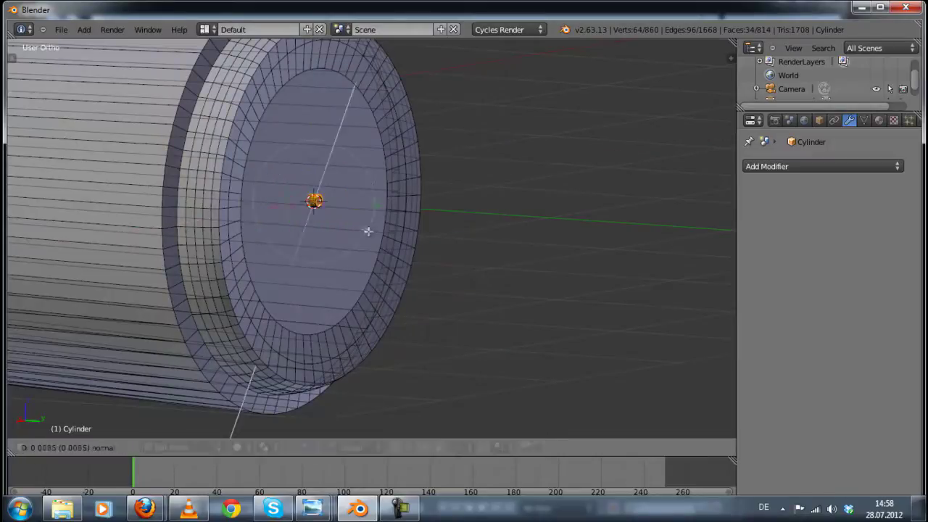
pyautogui.click(368, 231)
pyautogui.scroll(5, 300, 201)
pyautogui.scroll(-4, 300, 201)
pyautogui.press('s')
pyautogui.click(404, 264)
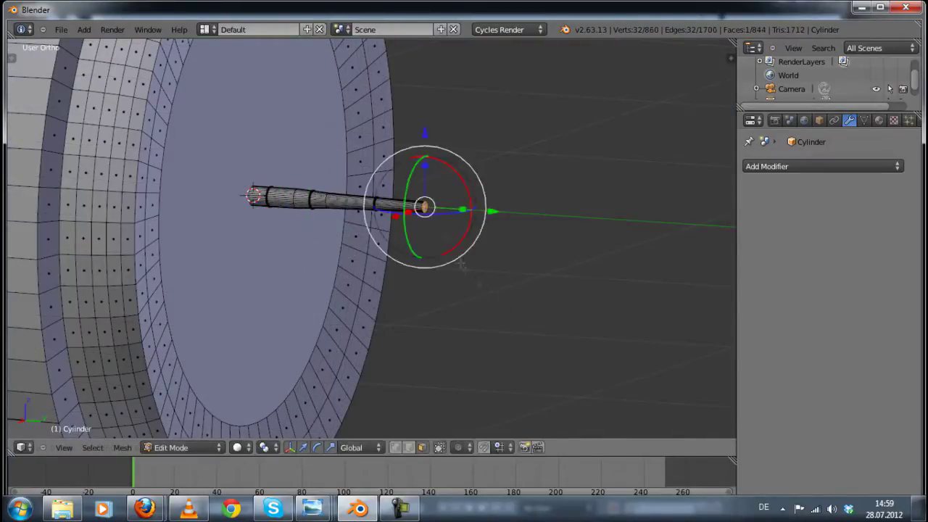
# Step: Extrude the small cylinder outward into a thin rod
pyautogui.scroll(8, 461, 265)
pyautogui.press('e')
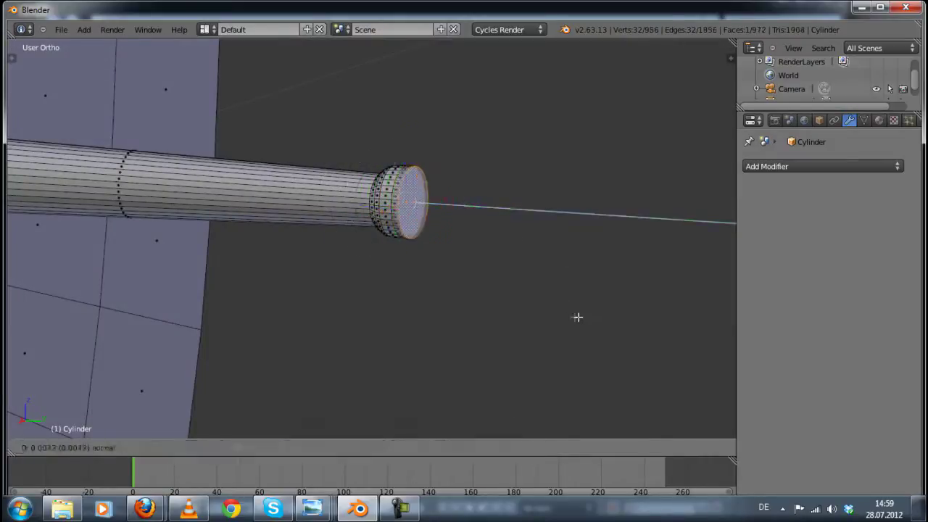
pyautogui.click(542, 300)
pyautogui.scroll(5, 507, 282)
pyautogui.moveTo(464, 275)
pyautogui.mouseDown(button='middle')
pyautogui.moveTo(435, 283)
pyautogui.moveTo(470, 315)
pyautogui.mouseUp(button='middle')
pyautogui.click(454, 291)
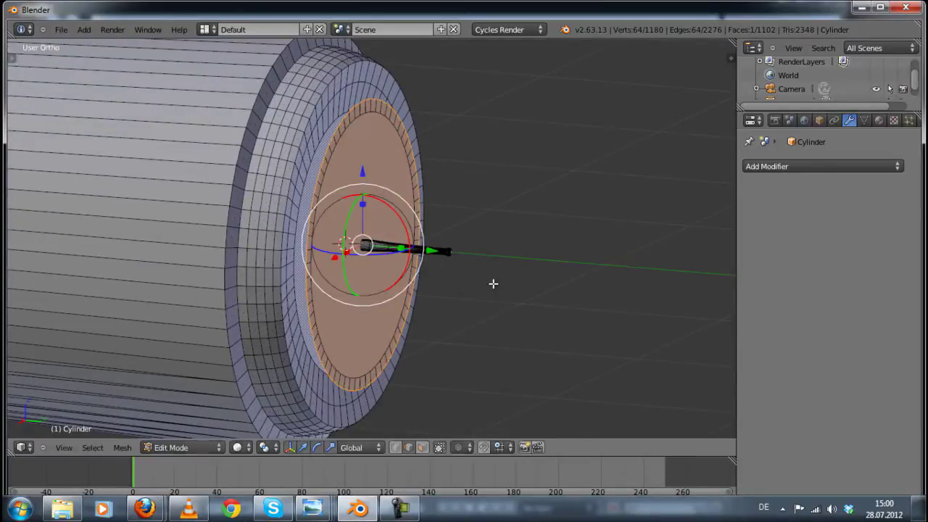
pyautogui.moveTo(459, 289)
pyautogui.mouseDown(button='middle')
pyautogui.moveTo(383, 326)
pyautogui.moveTo(430, 244)
pyautogui.moveTo(362, 287)
pyautogui.moveTo(423, 252)
pyautogui.moveTo(397, 295)
pyautogui.mouseUp(button='middle')
# Step: Inset the cap face and recess it inward along Y
pyautogui.press('g')
pyautogui.click(430, 244)
pyautogui.click(358, 283)
pyautogui.press('g')
pyautogui.press('y')
pyautogui.click(423, 254)
pyautogui.scroll(-3, 423, 254)
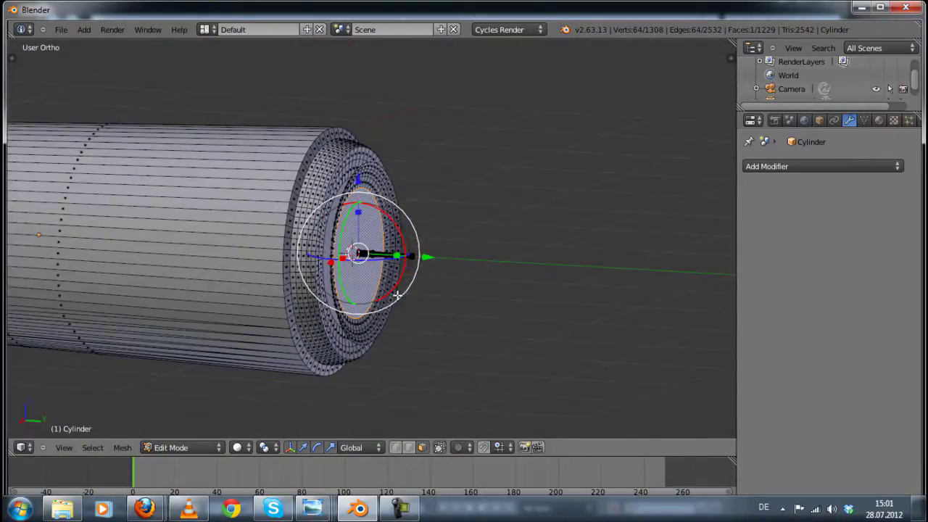
# Step: Add a cube and shrink it to a small block
pyautogui.hotkey('shift', 'a')
pyautogui.press('s')
pyautogui.moveTo(340, 280)
pyautogui.mouseDown(button='middle')
pyautogui.moveTo(435, 311)
pyautogui.moveTo(209, 270)
pyautogui.moveTo(290, 210)
pyautogui.moveTo(323, 260)
pyautogui.mouseUp(button='middle')
pyautogui.click(397, 305)
# Step: Move the small block along Y onto the rim, add loop cuts, and nudge it sideways
pyautogui.click(232, 271)
pyautogui.scroll(5, 232, 270)
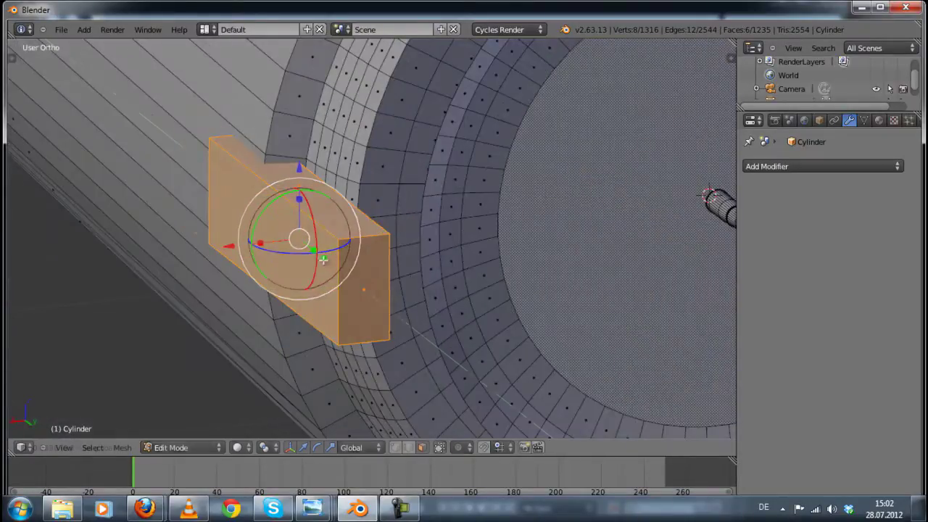
pyautogui.press('g')
pyautogui.press('y')
pyautogui.click(169, 192)
pyautogui.press('a')
pyautogui.hotkey('ctrl', 'r')
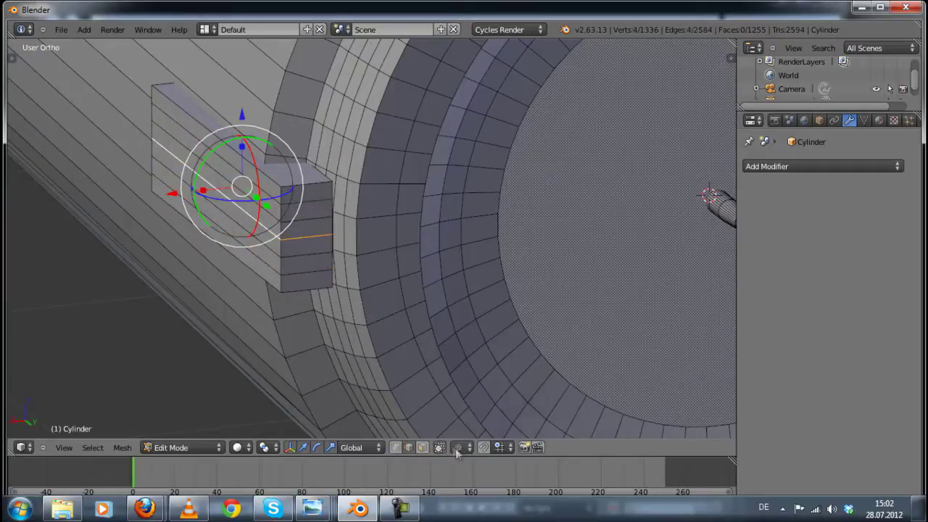
pyautogui.click(424, 333)
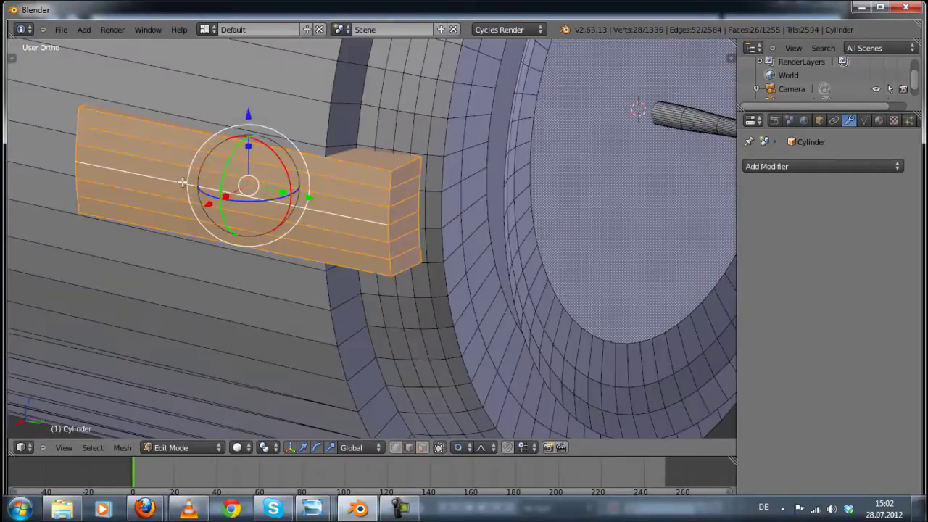
pyautogui.press('a')
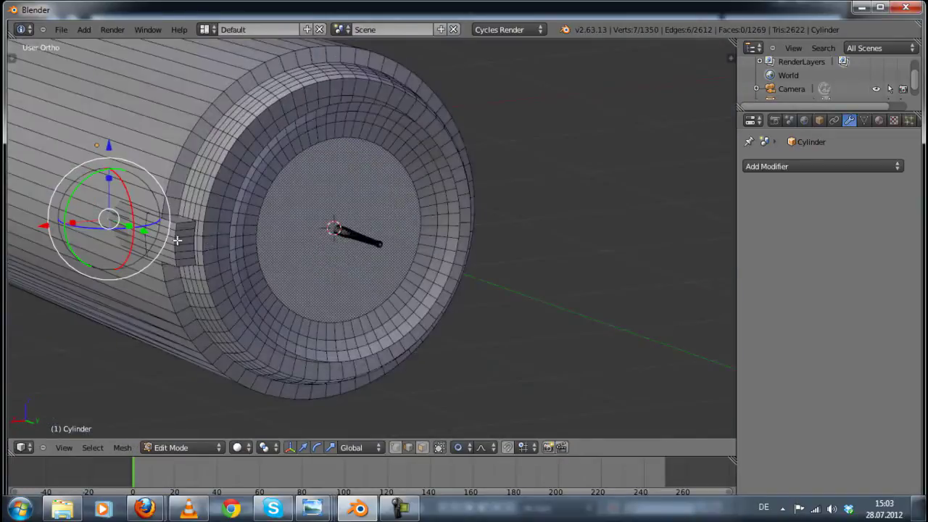
# Step: Set the pivot to 3D Cursor and duplicate the block rotated 180° to the opposite side
pyautogui.click(265, 447)
pyautogui.click(275, 416)
pyautogui.hotkey('shift', 'd')
pyautogui.write('r180')
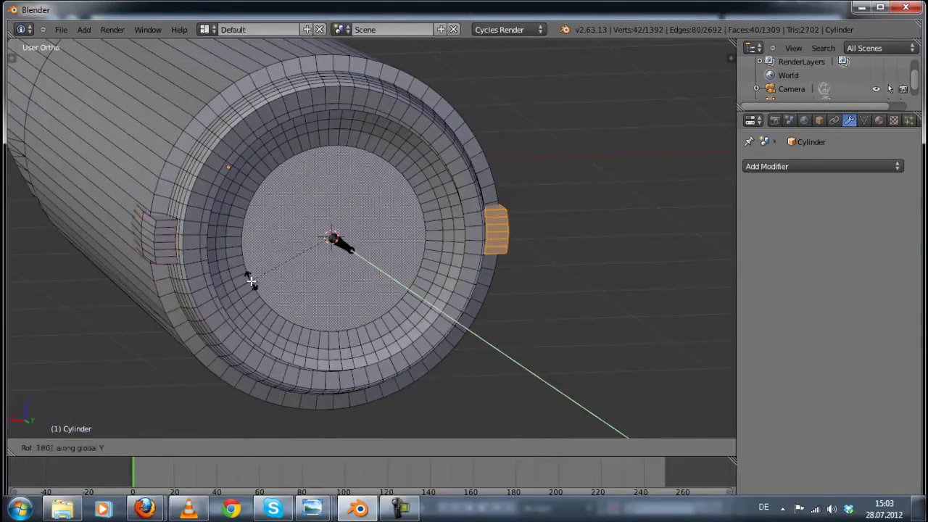
pyautogui.press('Return')
# Step: Orbit to the hull's end and try moving the bottom block, cancelling both moves
pyautogui.moveTo(622, 434); pyautogui.dragTo(433, 241, button='middle')
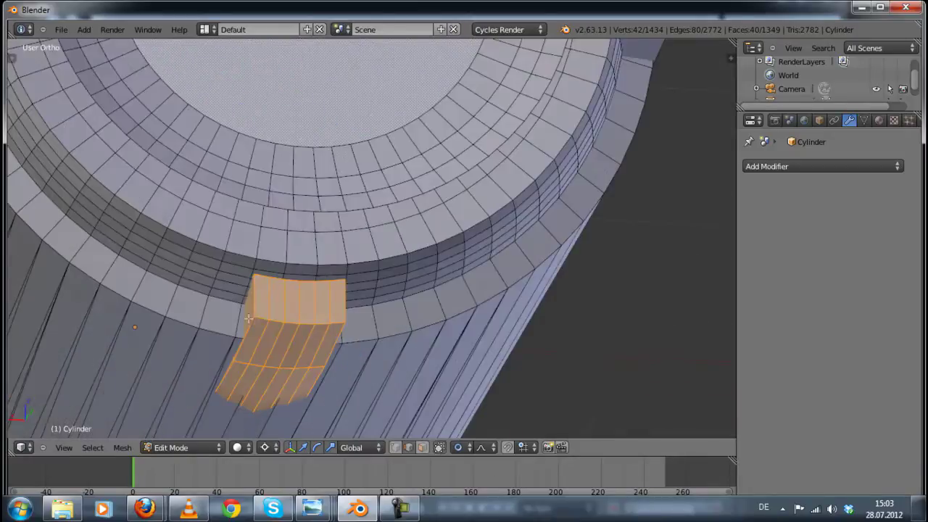
pyautogui.click(469, 448)
pyautogui.press('g')
pyautogui.press('Escape')
pyautogui.press('g')
pyautogui.press('Escape')
pyautogui.moveTo(348, 321)
pyautogui.mouseDown(button='middle')
pyautogui.moveTo(299, 317)
pyautogui.moveTo(378, 143)
pyautogui.mouseUp(button='middle')
# Step: Back in solid shading, raise the central rod vertically in the hull's front dish
pyautogui.press('z')
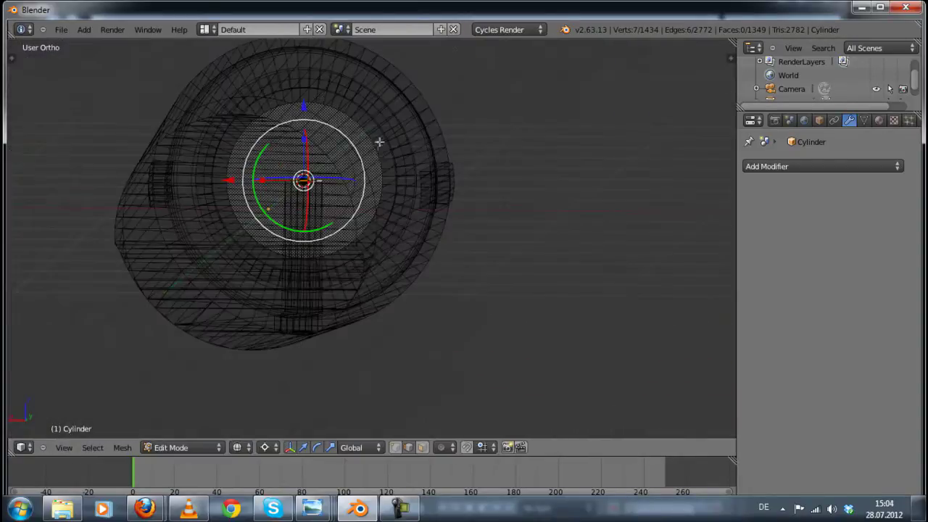
pyautogui.press('z')
pyautogui.scroll(3, 321, 322)
pyautogui.moveTo(331, 249)
pyautogui.mouseDown(button='middle')
pyautogui.moveTo(476, 373)
pyautogui.moveTo(298, 151)
pyautogui.moveTo(340, 174)
pyautogui.moveTo(370, 239)
pyautogui.moveTo(411, 288)
pyautogui.moveTo(474, 209)
pyautogui.mouseUp(button='middle')
pyautogui.press('g')
pyautogui.press('z')
pyautogui.click(332, 177)
# Step: Shift the central rod along the hull's length on the Y axis
pyautogui.press('g')
pyautogui.press('y')
pyautogui.click(410, 288)
pyautogui.scroll(5, 435, 239)
# Step: Select the vertical rim edge loop and begin extruding new geometry from it
pyautogui.keyDown('alt'); pyautogui.rightClick(410, 228); pyautogui.keyUp('alt')
pyautogui.press('s')
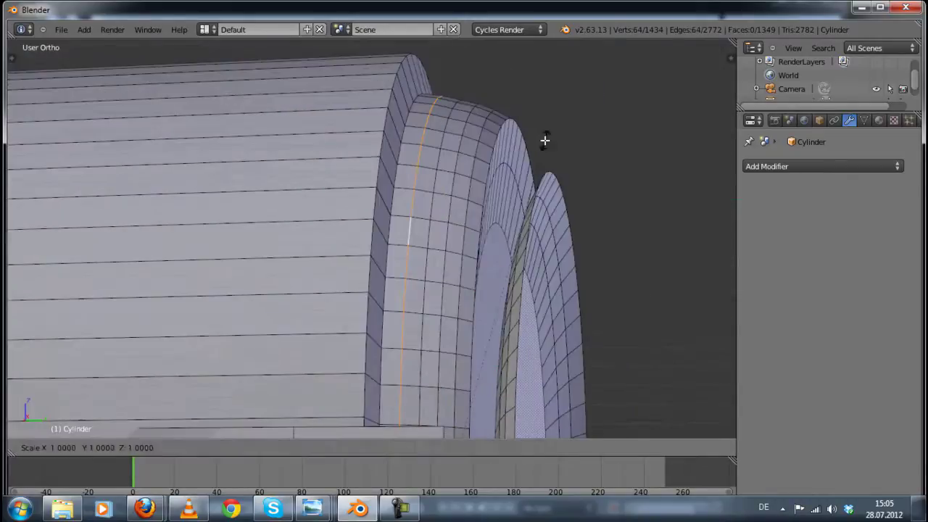
pyautogui.rightClick(593, 147)
pyautogui.scroll(-5, 583, 152)
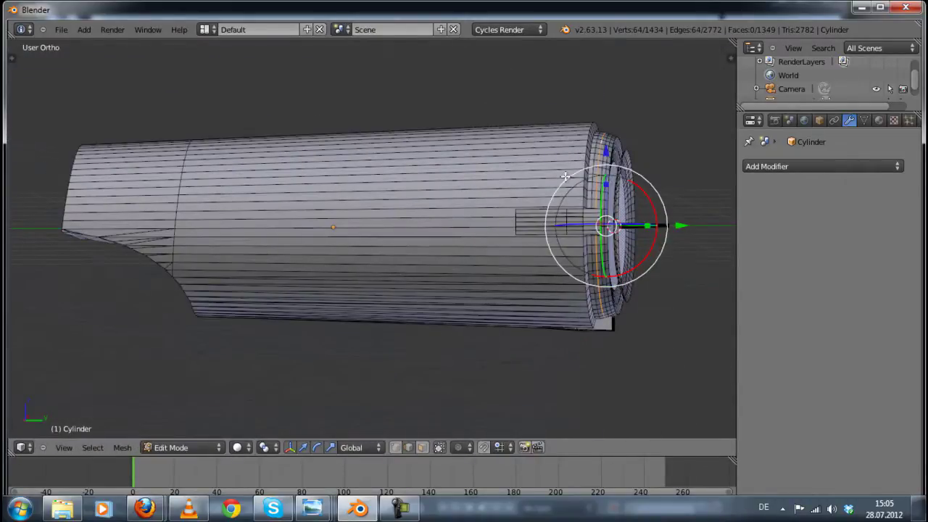
pyautogui.moveTo(566, 177); pyautogui.dragTo(507, 145, button='middle')
pyautogui.press('e')
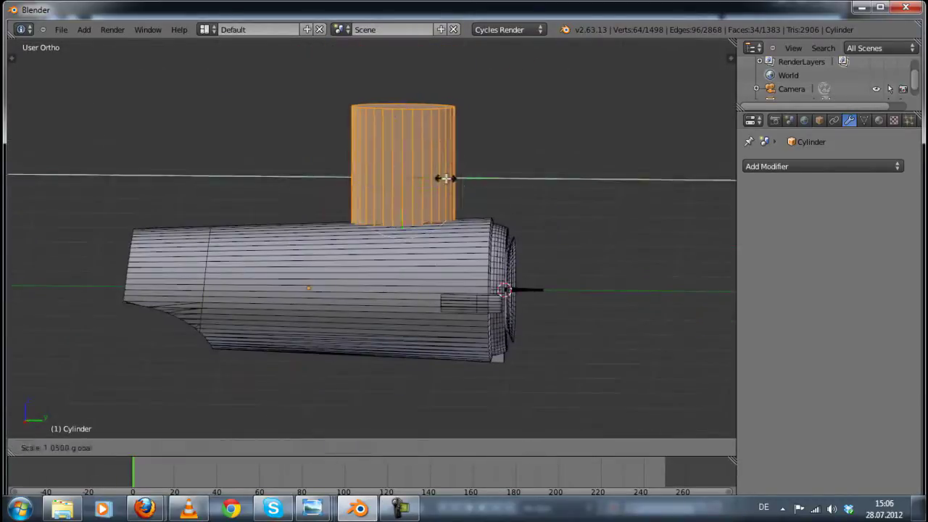
# Step: Extrude the cylinder's top face upward to lengthen the neck column
pyautogui.press('e')
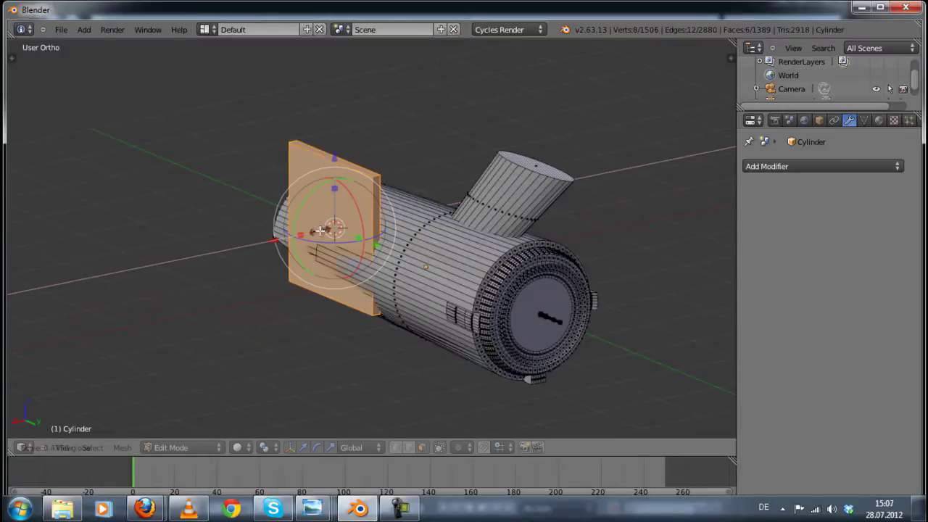
# Step: Cut edge loops into the strut slab with Ctrl+R and scale the slab
pyautogui.moveTo(320, 230); pyautogui.dragTo(341, 232, button='middle')
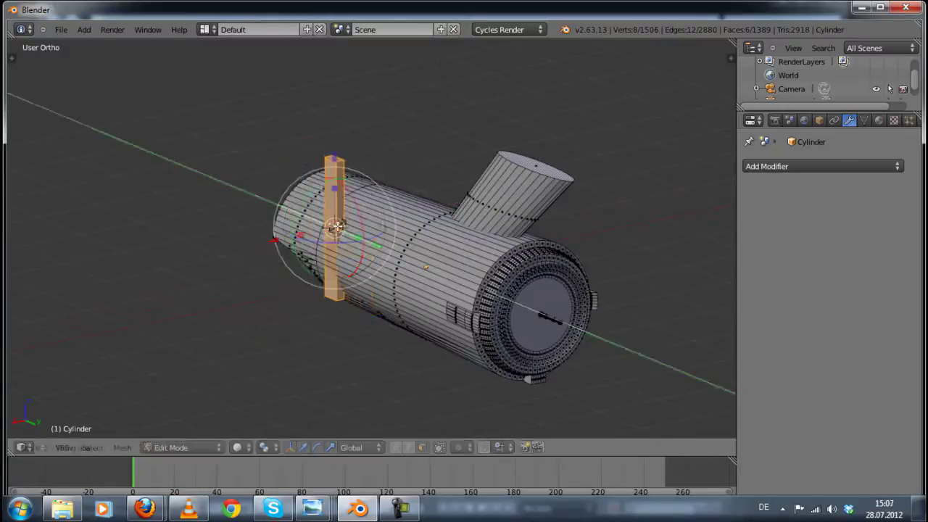
pyautogui.press('KP_3')
pyautogui.scroll(4, 340, 232)
pyautogui.hotkey('ctrl', 'r')
pyautogui.scroll(2, 361, 111)
pyautogui.click(361, 111)
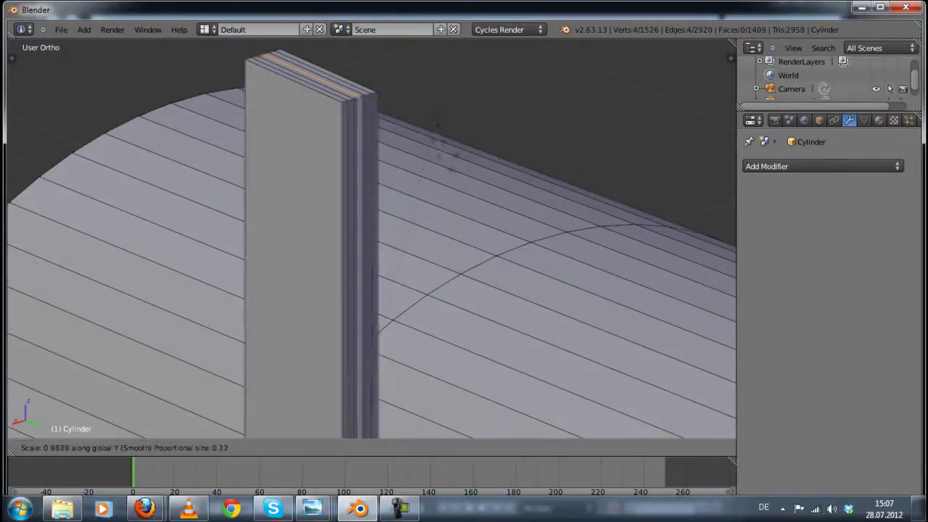
pyautogui.press('Return')
# Step: Select the whole strut and tilt it outward, rotating it 35° and 10°
pyautogui.scroll(-4, 464, 239)
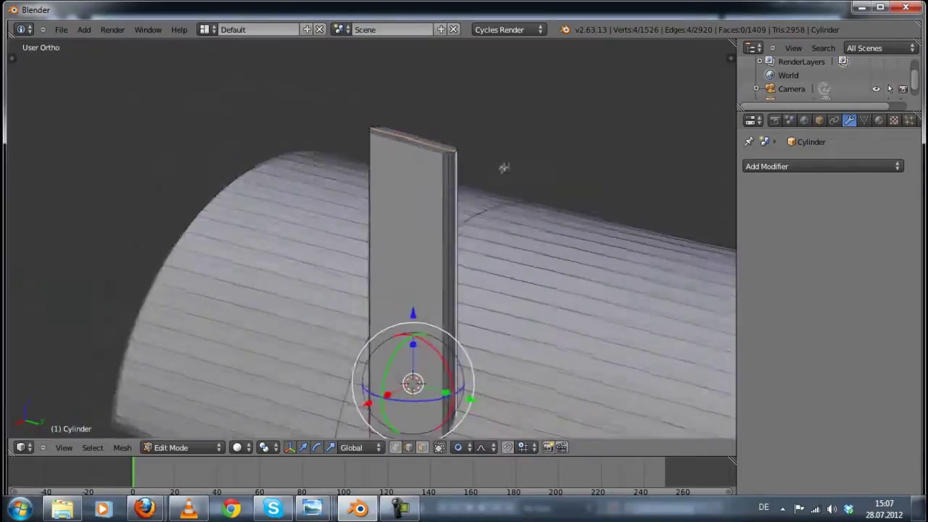
pyautogui.moveTo(503, 166); pyautogui.dragTo(551, 182, button='middle')
pyautogui.hotkey('ctrl', 'l')
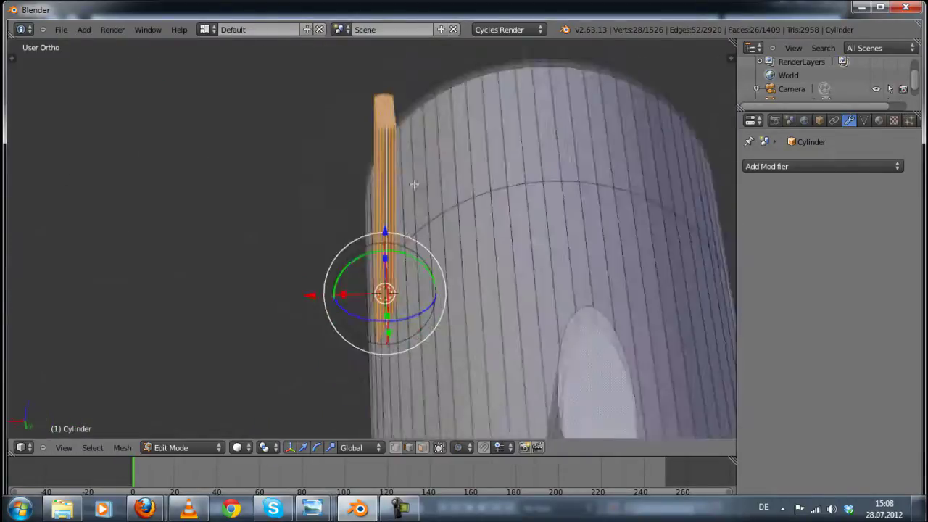
pyautogui.moveTo(449, 217); pyautogui.dragTo(464, 190, button='middle')
pyautogui.press('KP_1')
pyautogui.scroll(-2, 464, 191)
pyautogui.press('KP_3')
pyautogui.scroll(2, 303, 191)
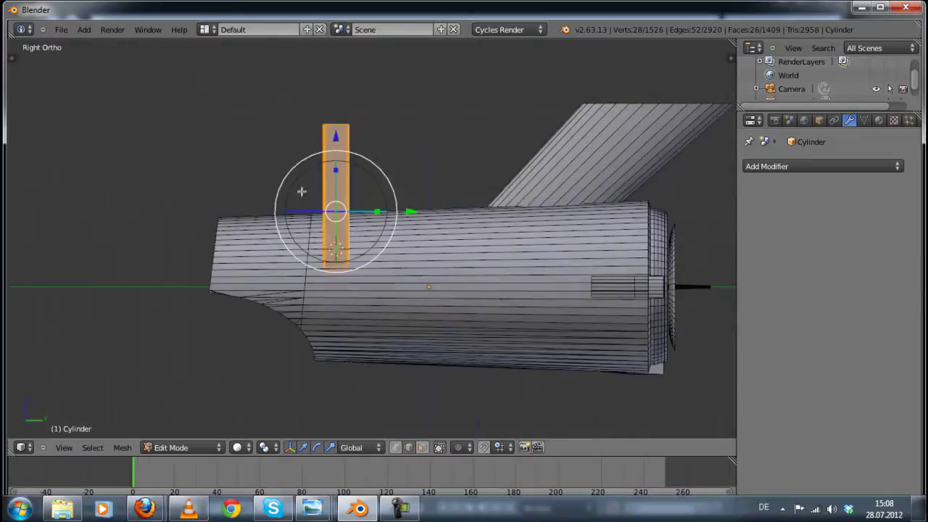
pyautogui.moveTo(303, 191); pyautogui.dragTo(274, 184, button='middle')
pyautogui.click(252, 232)
pyautogui.moveTo(251, 232)
pyautogui.mouseDown(button='middle')
pyautogui.moveTo(269, 265)
pyautogui.moveTo(292, 261)
pyautogui.mouseUp(button='middle')
pyautogui.press('Return')
# Step: Move the strut along its own axis using Normal transform orientation
pyautogui.scroll(3, 367, 251)
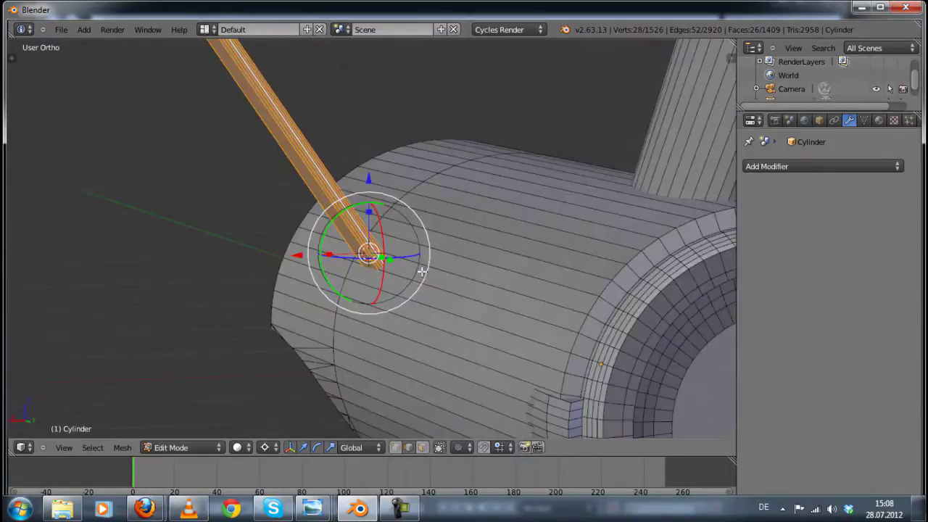
pyautogui.moveTo(342, 249); pyautogui.dragTo(506, 256, button='middle')
pyautogui.press('KP_3')
pyautogui.scroll(2, 406, 238)
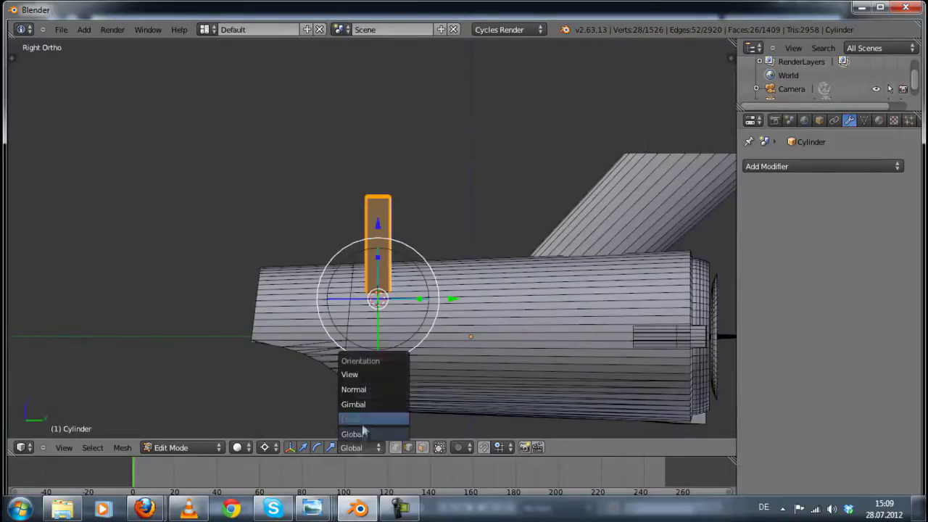
pyautogui.click(354, 390)
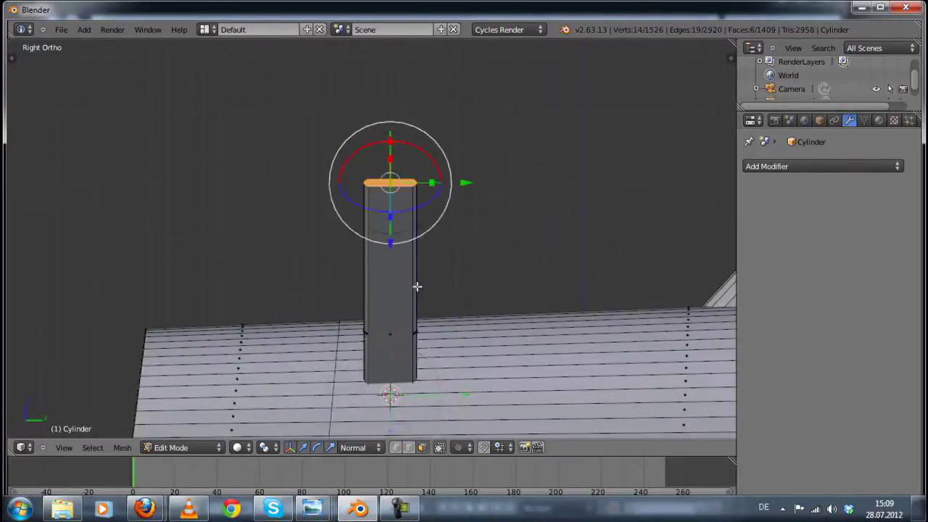
pyautogui.scroll(-3, 417, 287)
pyautogui.click(405, 113)
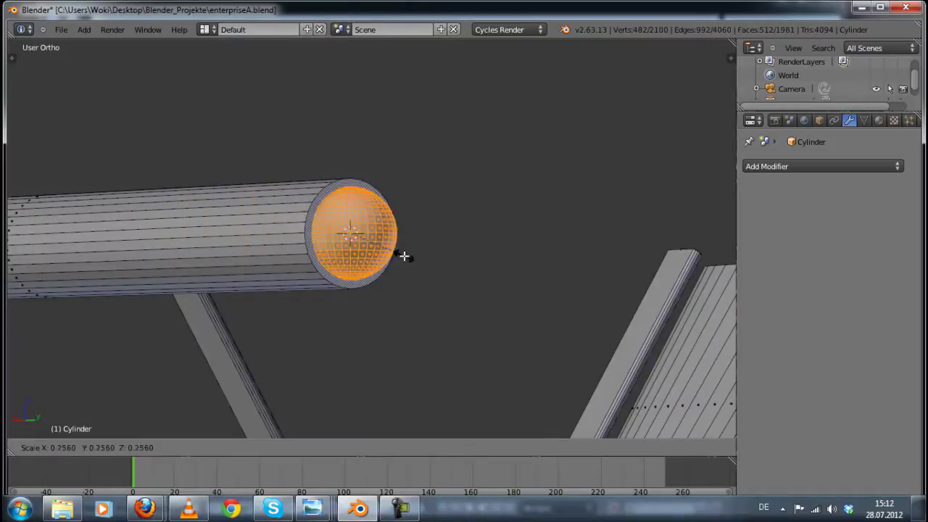
# Step: Resize the nacelle's end dome and delete the nacelle's end cap faces
pyautogui.click(403, 256)
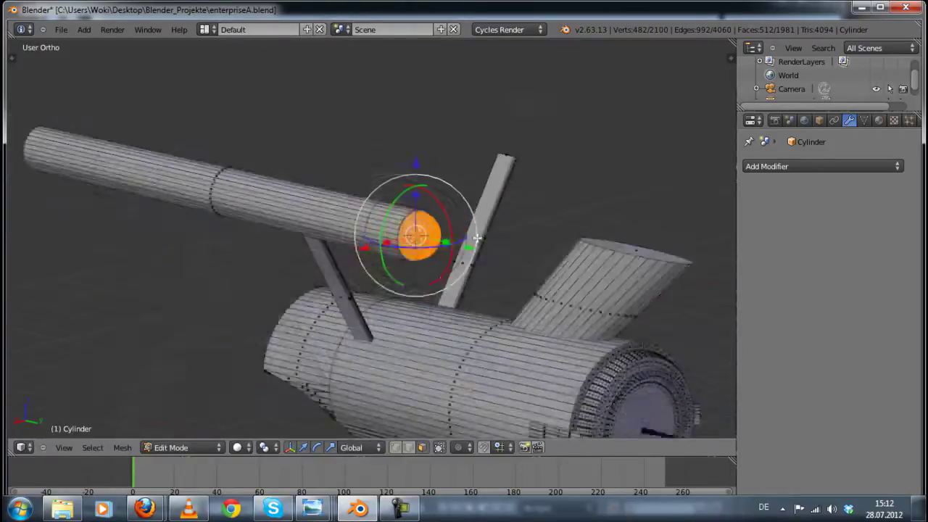
pyautogui.scroll(-5, 263, 217)
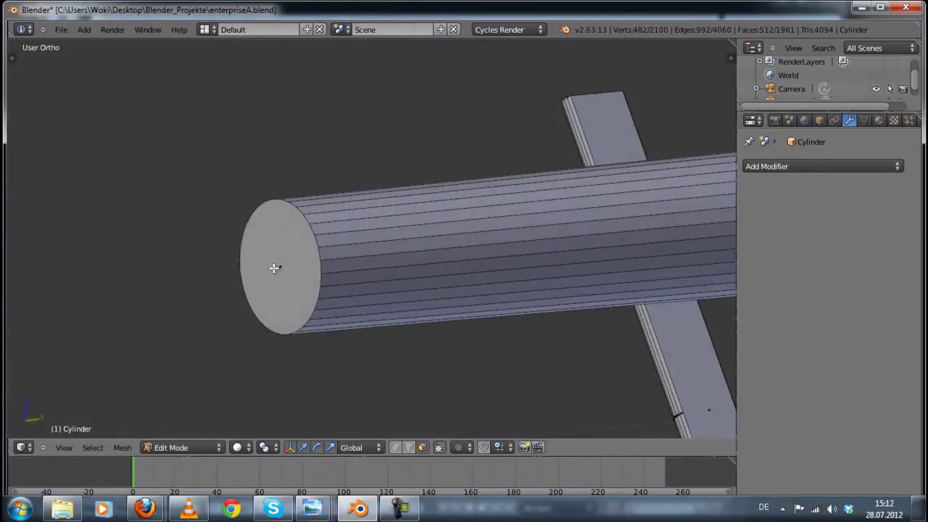
pyautogui.press('KP_1')
pyautogui.press('x')
pyautogui.click(230, 280)
# Step: Fill the first face bands across the nacelle's open end
pyautogui.press('c')
pyautogui.scroll(3, 157, 245)
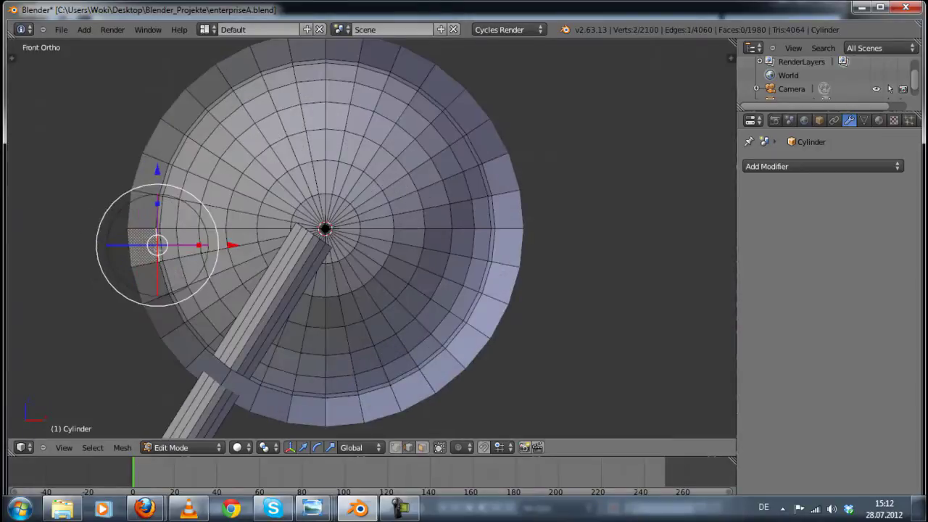
pyautogui.press('f')
pyautogui.scroll(2, 161, 209)
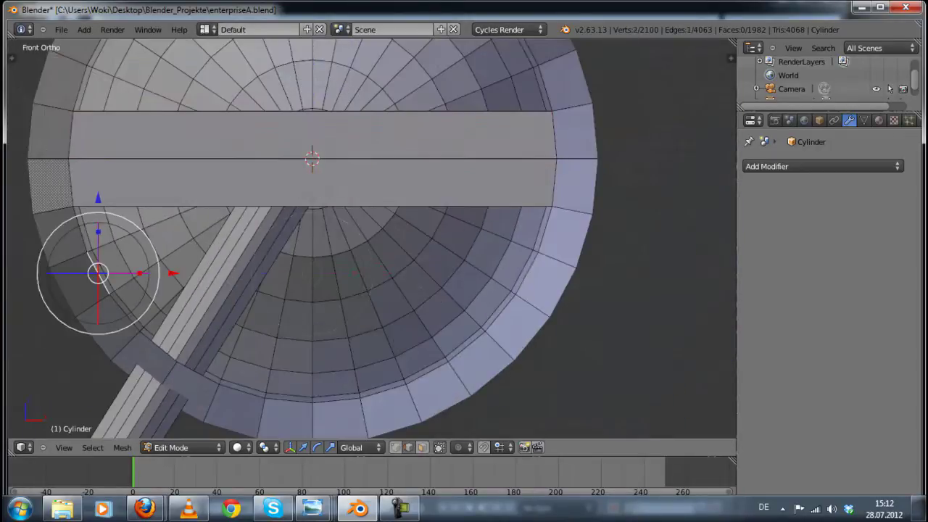
pyautogui.press('f')
pyautogui.click(145, 335)
pyautogui.press('f')
pyautogui.scroll(4, 240, 392)
# Step: Fill the remaining faces between opposite rim edges to close the opening
pyautogui.keyDown('shift'); pyautogui.rightClick(501, 364); pyautogui.keyUp('shift')
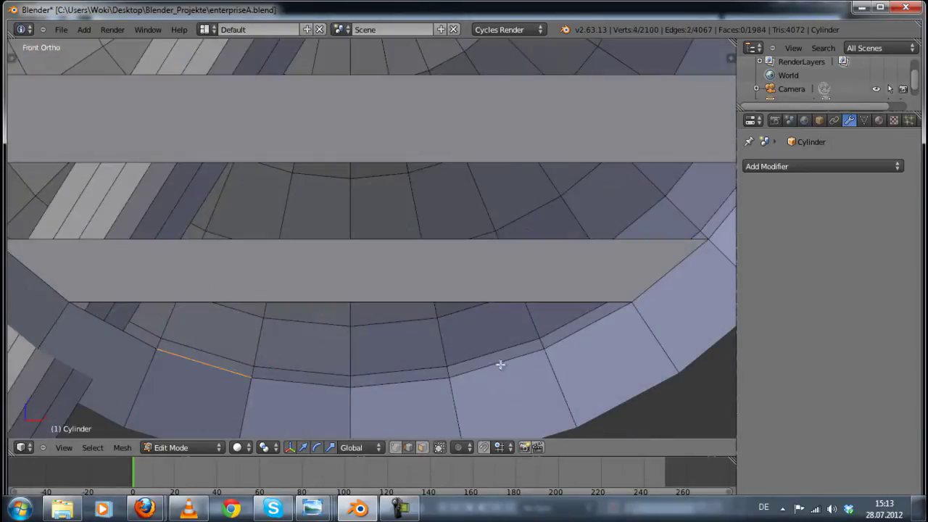
pyautogui.keyDown('shift'); pyautogui.rightClick(503, 361); pyautogui.keyUp('shift')
pyautogui.moveTo(503, 362)
pyautogui.mouseDown(button='middle')
pyautogui.moveTo(346, 162)
pyautogui.moveTo(369, 269)
pyautogui.moveTo(551, 140)
pyautogui.mouseUp(button='middle')
pyautogui.press('f')
pyautogui.press('f')
pyautogui.rightClick(505, 94)
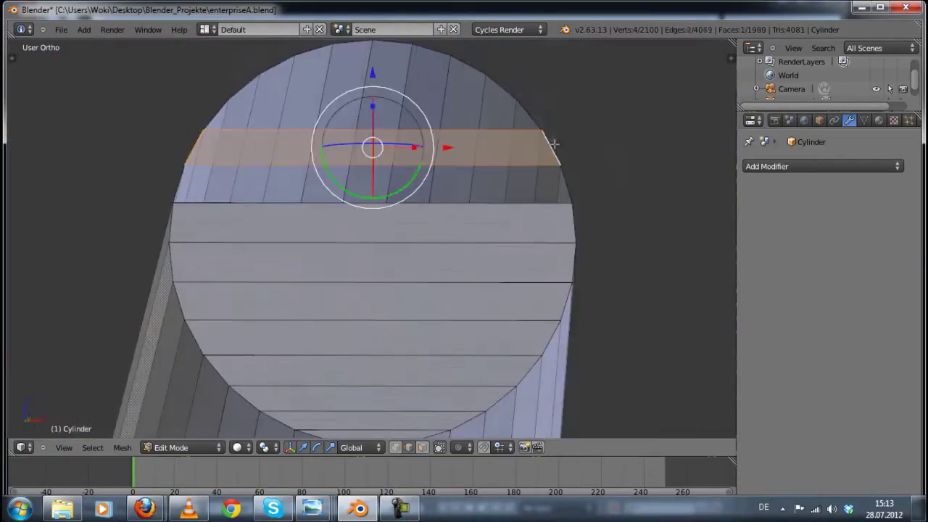
pyautogui.keyDown('shift'); pyautogui.rightClick(436, 53); pyautogui.keyUp('shift')
pyautogui.scroll(3, 436, 52)
pyautogui.press('f')
pyautogui.moveTo(437, 52)
pyautogui.mouseDown(button='middle')
pyautogui.moveTo(503, 280)
pyautogui.moveTo(377, 374)
pyautogui.mouseUp(button='middle')
# Step: Move the nacelle's end edge with proportional editing to flatten the end
pyautogui.rightClick(377, 375)
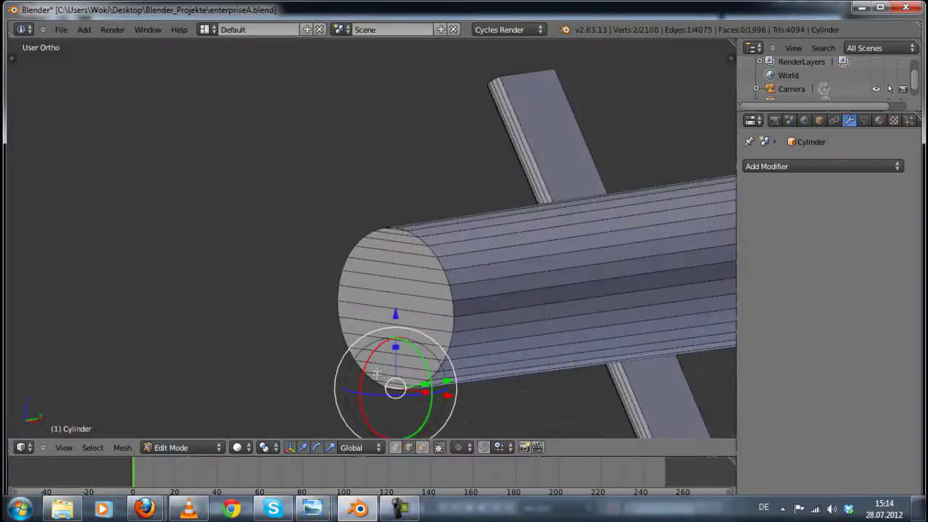
pyautogui.scroll(-3, 343, 388)
pyautogui.click(464, 341)
pyautogui.press('g')
pyautogui.click(500, 335)
pyautogui.moveTo(500, 334)
pyautogui.mouseDown(button='middle')
pyautogui.moveTo(520, 269)
pyautogui.moveTo(500, 272)
pyautogui.mouseUp(button='middle')
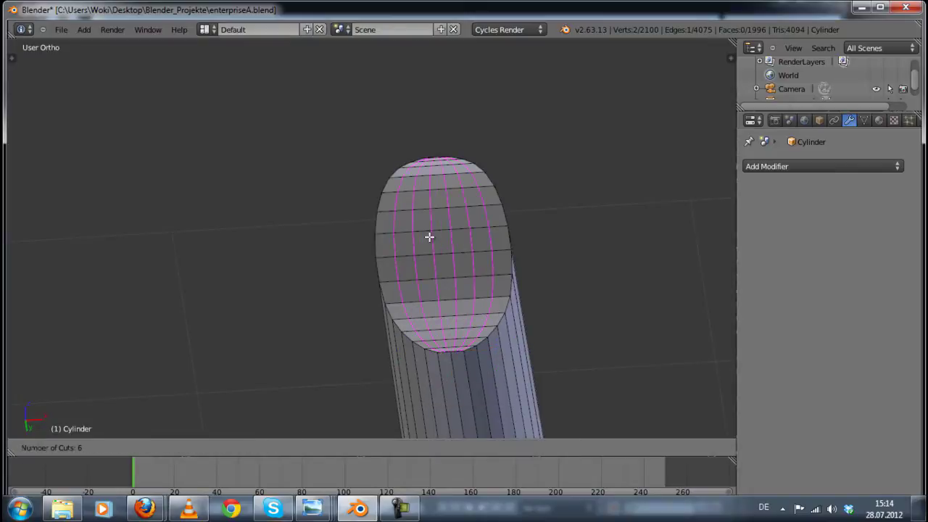
# Step: Slice the end cap with edge loops, then scale it into an enlarged dome
pyautogui.press('ctrl+KP_Add')
pyautogui.press('s')
pyautogui.click(441, 263)
pyautogui.moveTo(442, 264)
pyautogui.mouseDown(button='middle')
pyautogui.moveTo(404, 297)
pyautogui.moveTo(651, 310)
pyautogui.moveTo(300, 300)
pyautogui.mouseUp(button='middle')
pyautogui.scroll(5, 300, 300)
pyautogui.press('s')
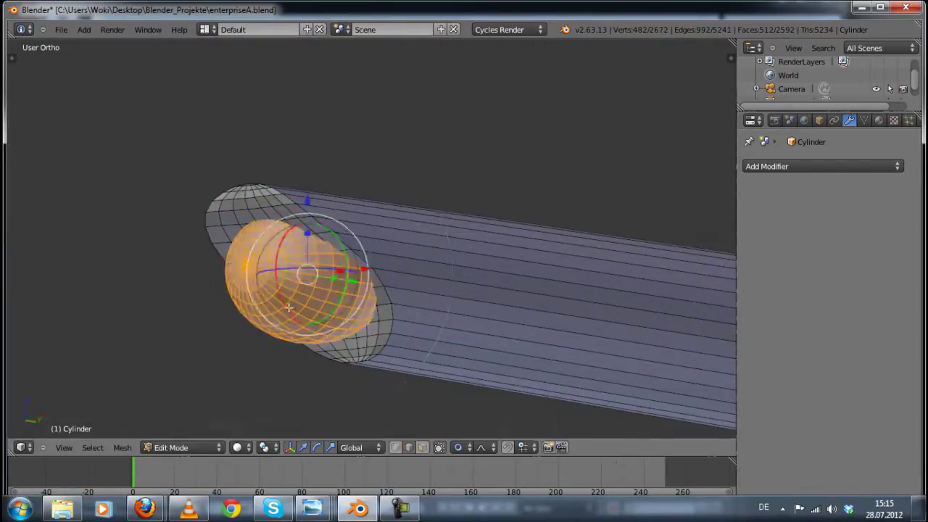
pyautogui.click(345, 282)
pyautogui.scroll(-5, 345, 281)
# Step: Duplicate the rounded end cap along X onto the other nacelle
pyautogui.press('KP_1')
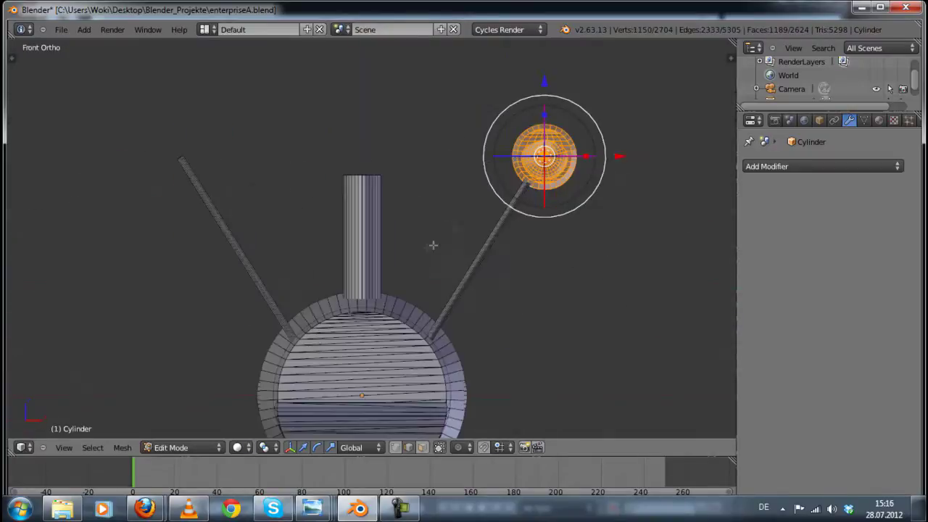
pyautogui.press('g')
pyautogui.press('x')
pyautogui.hotkey('shift', 'd')
pyautogui.press('x')
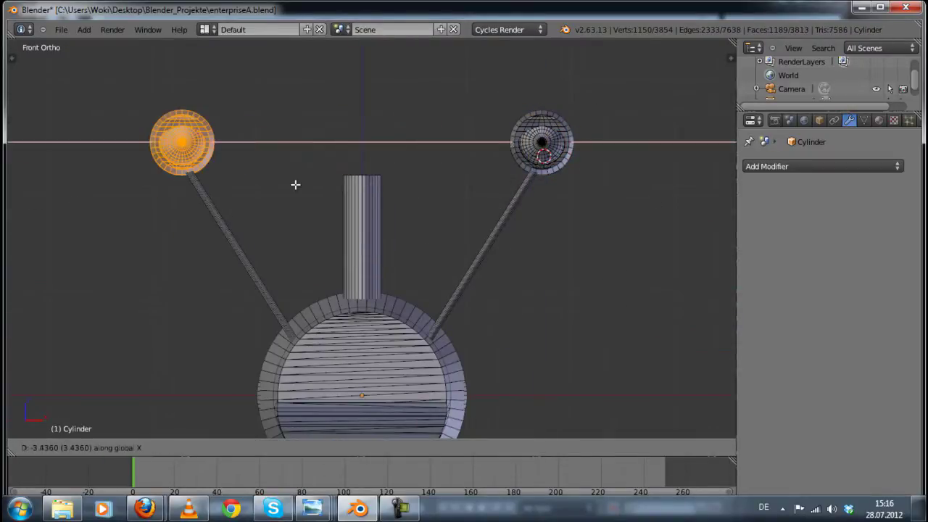
pyautogui.click(295, 182)
# Step: Select the hull's end face and add a new mesh cylinder there
pyautogui.moveTo(294, 182); pyautogui.dragTo(372, 238, button='middle')
pyautogui.scroll(5, 317, 292)
pyautogui.rightClick(317, 293)
pyautogui.scroll(-2, 317, 293)
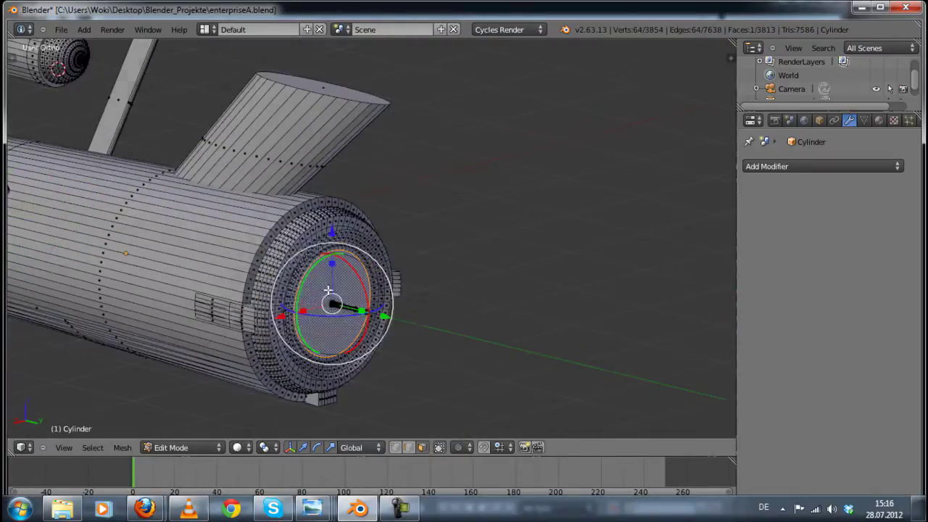
pyautogui.scroll(-3, 323, 304)
pyautogui.scroll(-2, 330, 319)
pyautogui.hotkey('shift', 'a')
pyautogui.click(320, 348)
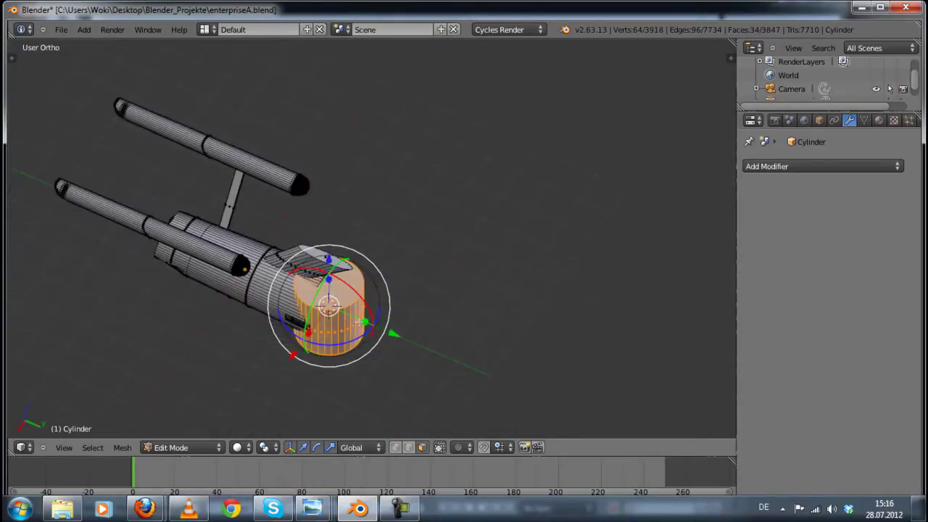
# Step: Enlarge the new cylinder, raise it above the hull and shift it forward
pyautogui.press('s')
pyautogui.click(330, 304)
pyautogui.press('KP_3')
pyautogui.press('g')
pyautogui.press('z')
pyautogui.press('Return')
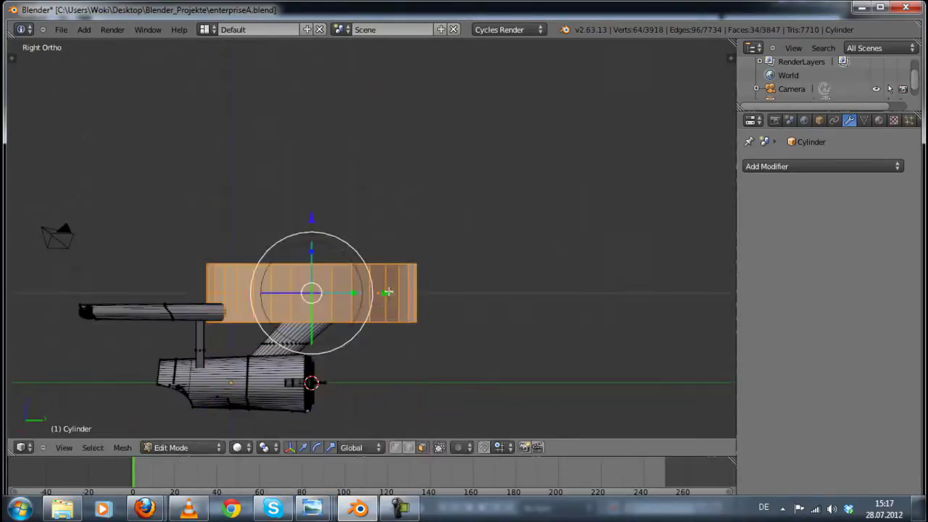
pyautogui.press('g')
pyautogui.press('y')
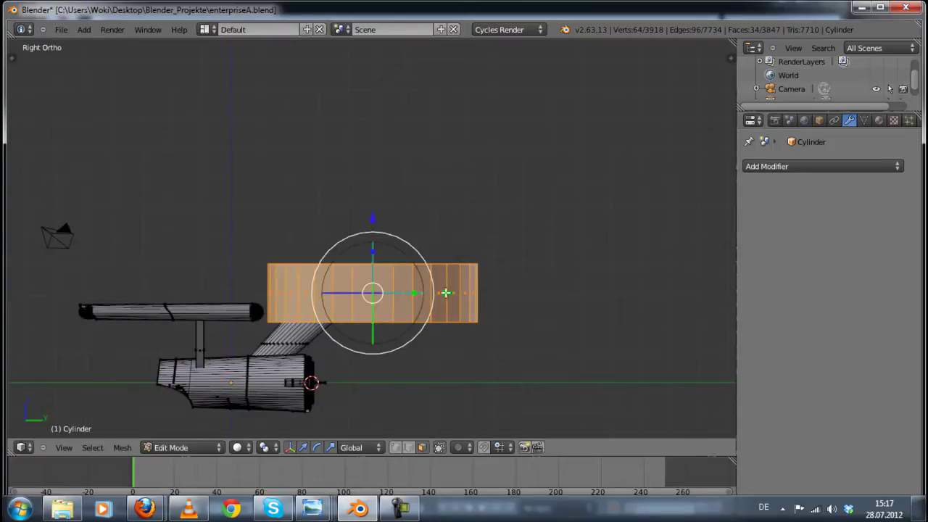
# Step: Flatten the cylinder along Z into a disc and lower it
pyautogui.press('s')
pyautogui.press('z')
pyautogui.press('g')
pyautogui.press('z')
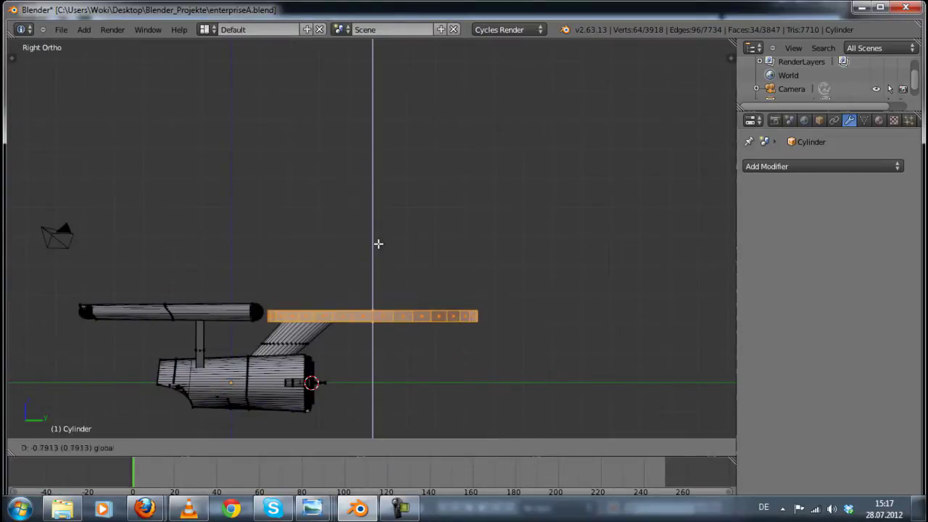
pyautogui.scroll(6, 312, 368)
# Step: Extrude and shrink the saucer's bottom face into an inset ring
pyautogui.keyDown('alt'); pyautogui.rightClick(408, 242); pyautogui.keyUp('alt')
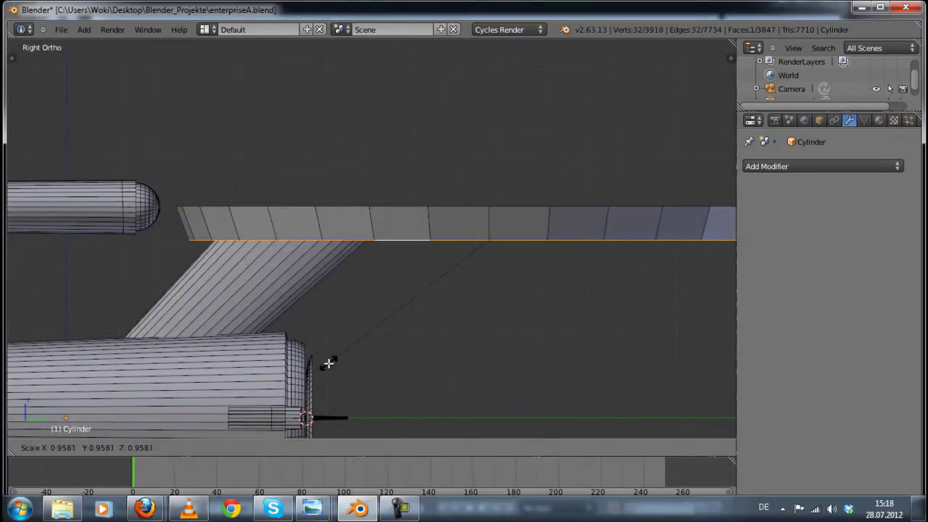
pyautogui.moveTo(309, 320); pyautogui.dragTo(493, 326, button='middle')
pyautogui.press('e')
pyautogui.press('s')
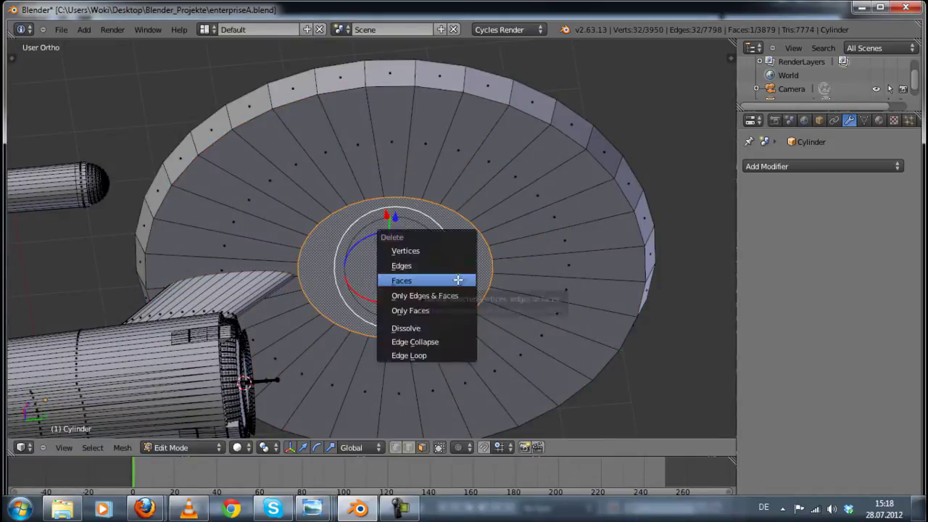
# Step: Delete the saucer's centre bottom face and extrude two shrinking loops downward
pyautogui.click(459, 279)
pyautogui.press('e')
pyautogui.press('s')
pyautogui.click(435, 278)
pyautogui.press('KP_1')
pyautogui.moveTo(436, 278)
pyautogui.mouseDown(button='middle')
pyautogui.moveTo(490, 307)
pyautogui.moveTo(565, 312)
pyautogui.mouseUp(button='middle')
pyautogui.press('e')
pyautogui.press('s')
pyautogui.click(454, 295)
# Step: Add a small UV sphere and position it at the funnel's tip
pyautogui.hotkey('shift', 'a')
pyautogui.click(358, 265)
pyautogui.press('s')
pyautogui.click(508, 347)
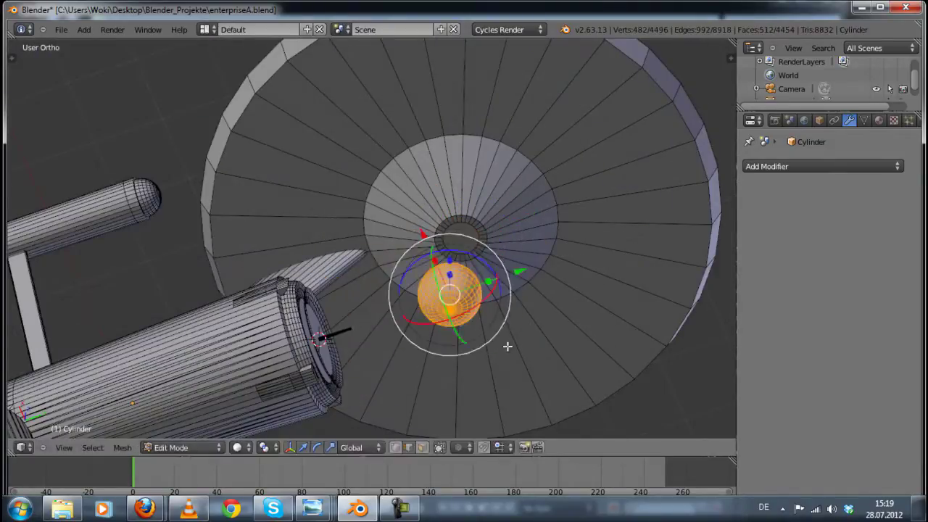
pyautogui.press('g')
pyautogui.click(572, 275)
pyautogui.moveTo(572, 275)
pyautogui.mouseDown(button='middle')
pyautogui.moveTo(460, 201)
pyautogui.moveTo(479, 261)
pyautogui.mouseUp(button='middle')
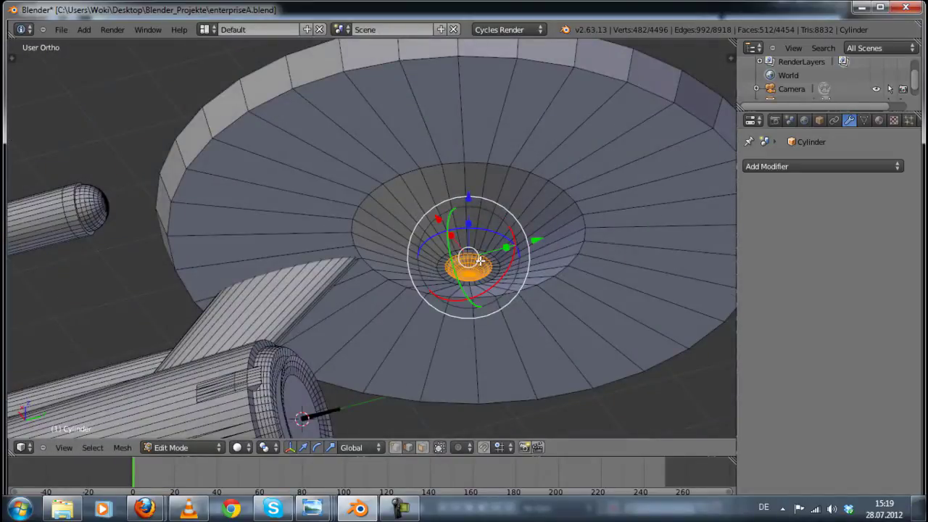
# Step: Extrude and scale another tapered loop under the saucer, then inspect it
pyautogui.moveTo(453, 118); pyautogui.dragTo(508, 308, button='middle')
pyautogui.press('e')
pyautogui.press('KP_Decimal')
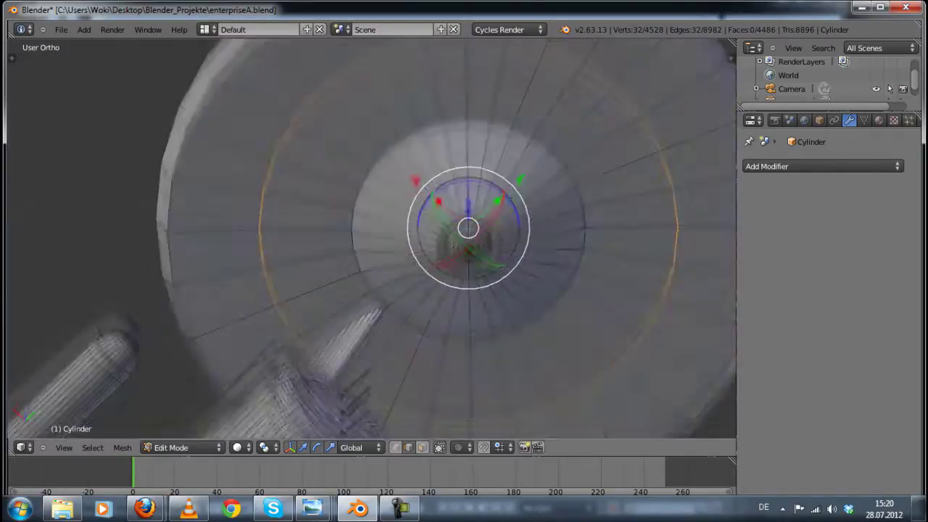
pyautogui.click(119, 103)
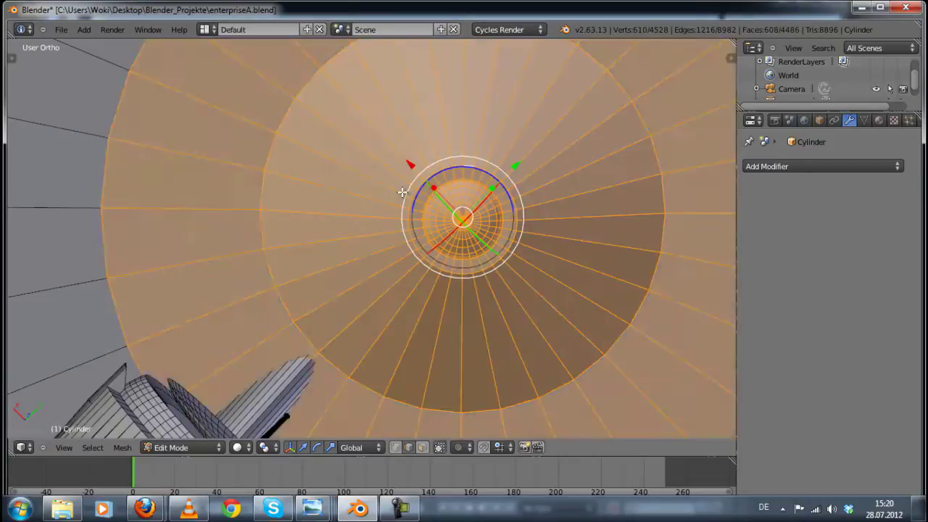
pyautogui.moveTo(118, 103); pyautogui.dragTo(414, 159, button='middle')
pyautogui.press('KP_3')
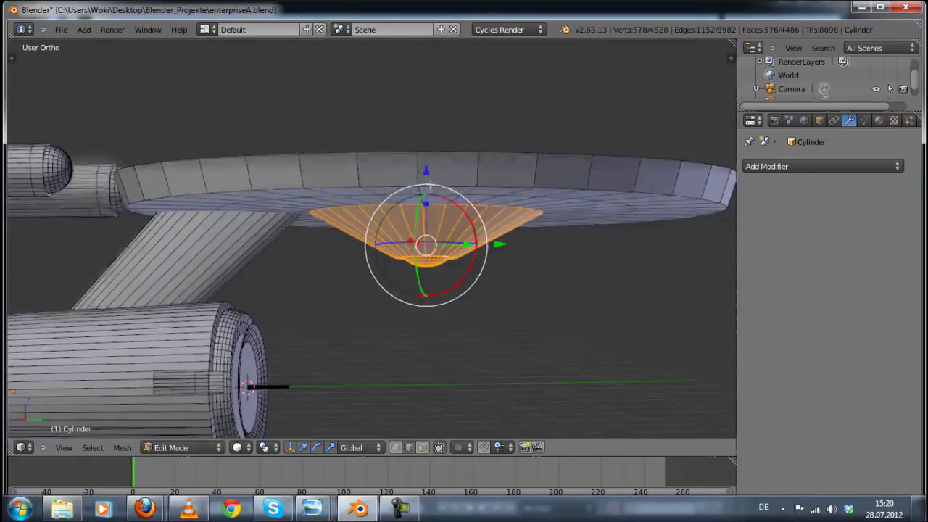
pyautogui.scroll(-3, 424, 167)
pyautogui.moveTo(475, 150); pyautogui.dragTo(341, 248, button='middle')
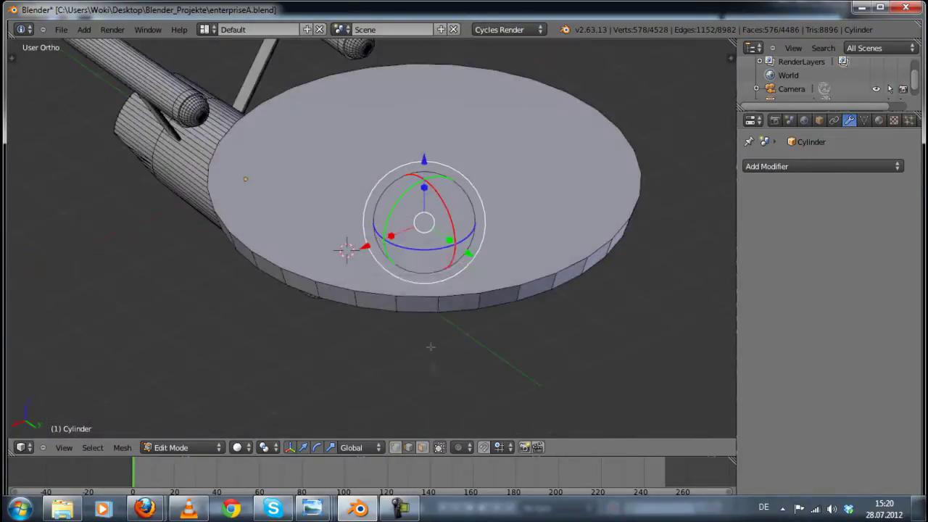
# Step: Extrude concentric rings on the saucer top, scaling the inner face into a smaller ring
pyautogui.press('e')
pyautogui.click(341, 249)
pyautogui.rightClick(421, 237)
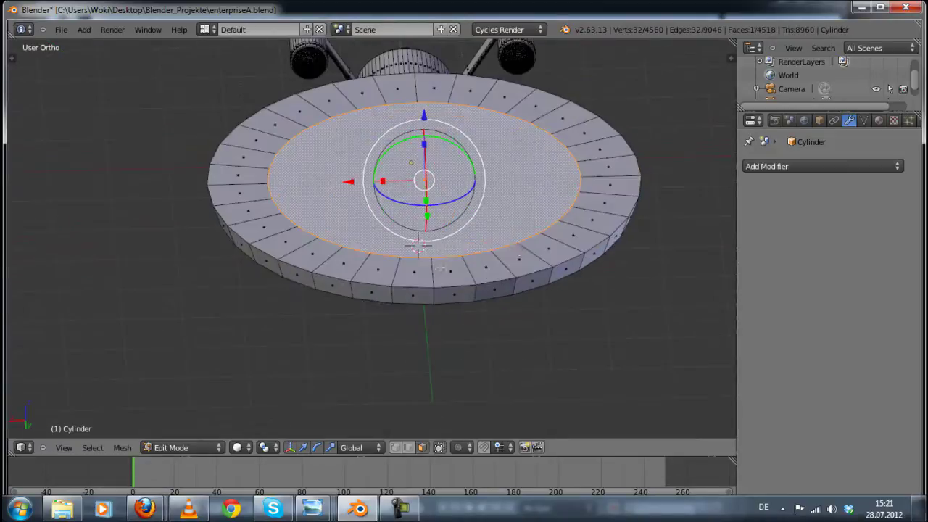
pyautogui.press('e')
pyautogui.press('s')
pyautogui.click(464, 239)
# Step: With proportional editing on, lift the inner face along Z into a shallow mound
pyautogui.moveTo(464, 240)
pyautogui.mouseDown(button='middle')
pyautogui.moveTo(481, 247)
pyautogui.moveTo(464, 406)
pyautogui.mouseUp(button='middle')
pyautogui.click(457, 448)
pyautogui.click(475, 423)
pyautogui.press('g')
pyautogui.press('z')
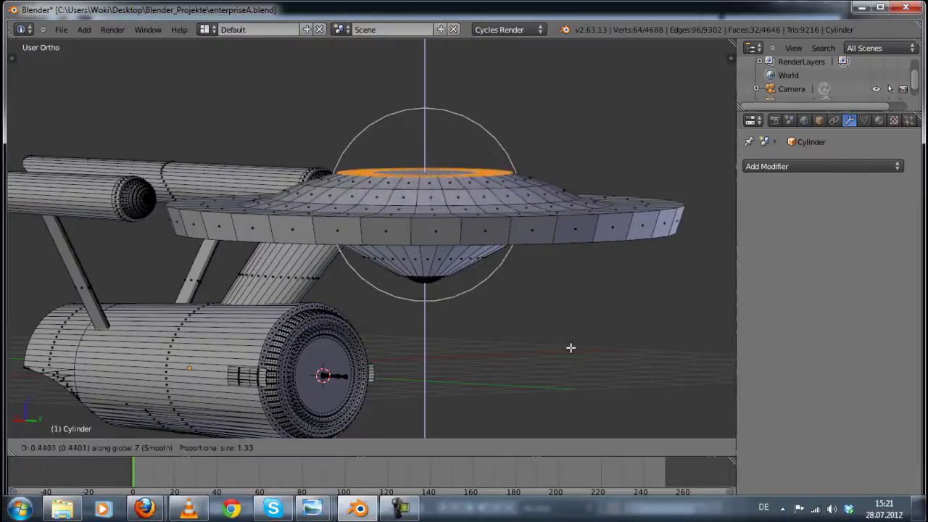
pyautogui.click(572, 354)
pyautogui.moveTo(493, 284); pyautogui.dragTo(392, 311, button='middle')
pyautogui.scroll(3, 431, 167)
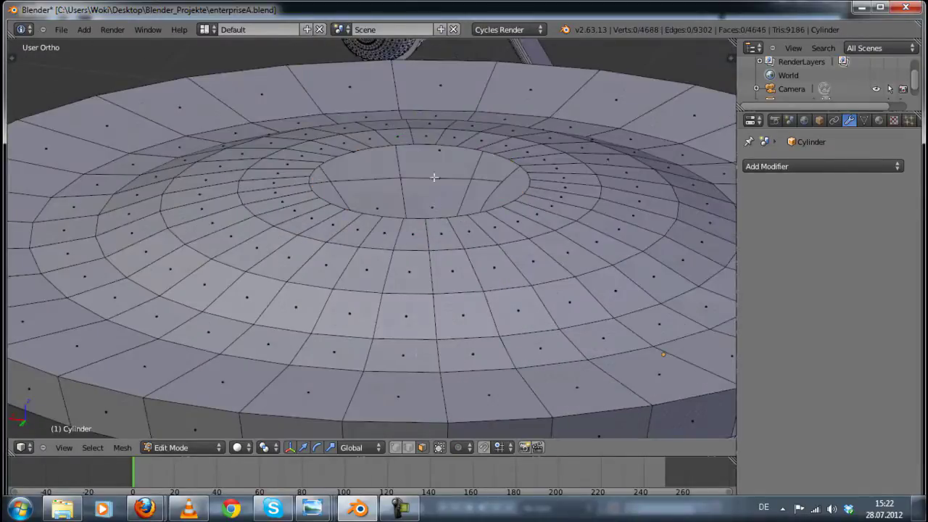
# Step: Extrude the centre ring into a wall and scale its top ring smaller
pyautogui.press('e')
pyautogui.click(485, 248)
pyautogui.press('s')
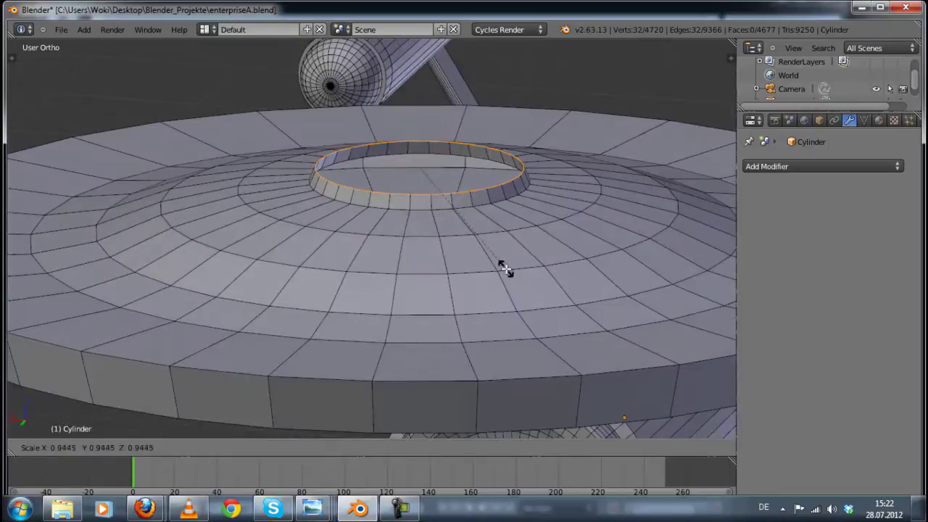
pyautogui.press('s')
pyautogui.click(524, 304)
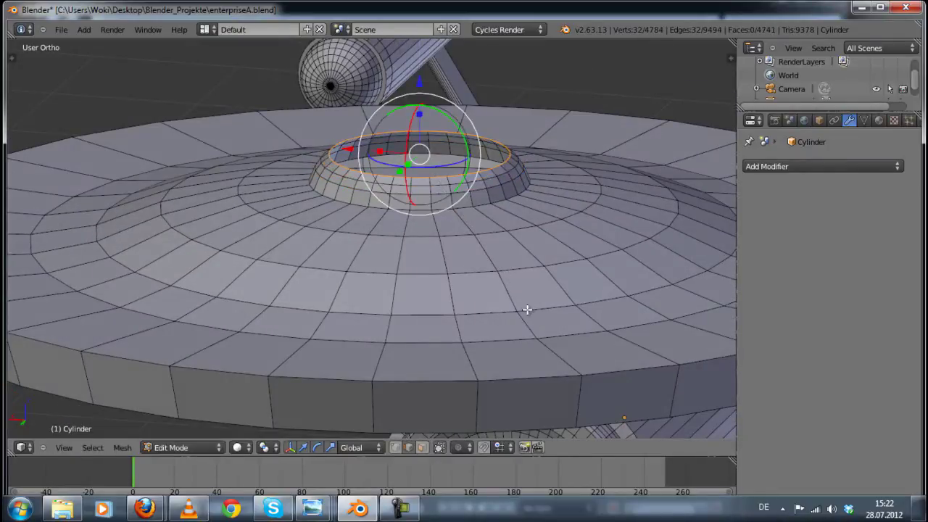
pyautogui.press('s')
pyautogui.click(519, 287)
# Step: Extrude the centre ring twice more to build the stepped bridge walls
pyautogui.press('e')
pyautogui.click(525, 289)
pyautogui.press('e')
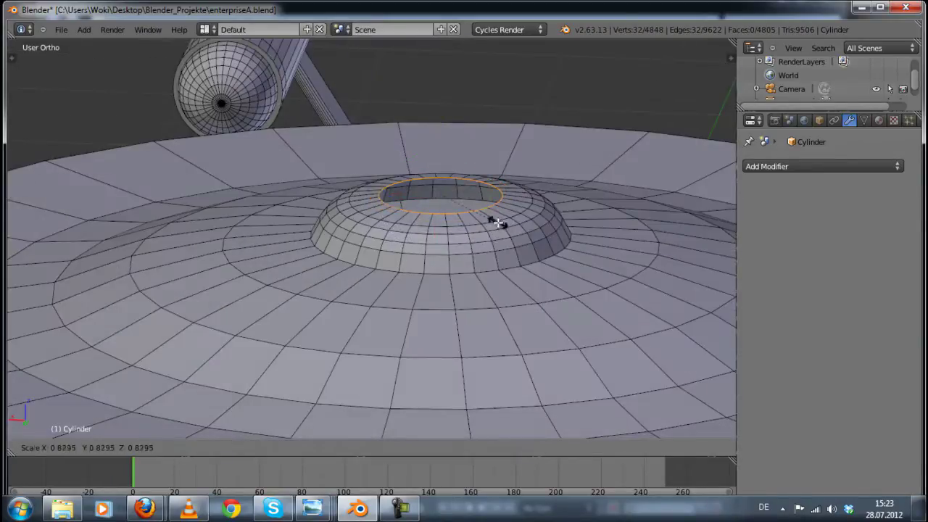
pyautogui.click(499, 225)
# Step: Add a UV sphere, shrink it, and seat it vertically on the saucer as the dome
pyautogui.hotkey('shift', 'a')
pyautogui.click(446, 217)
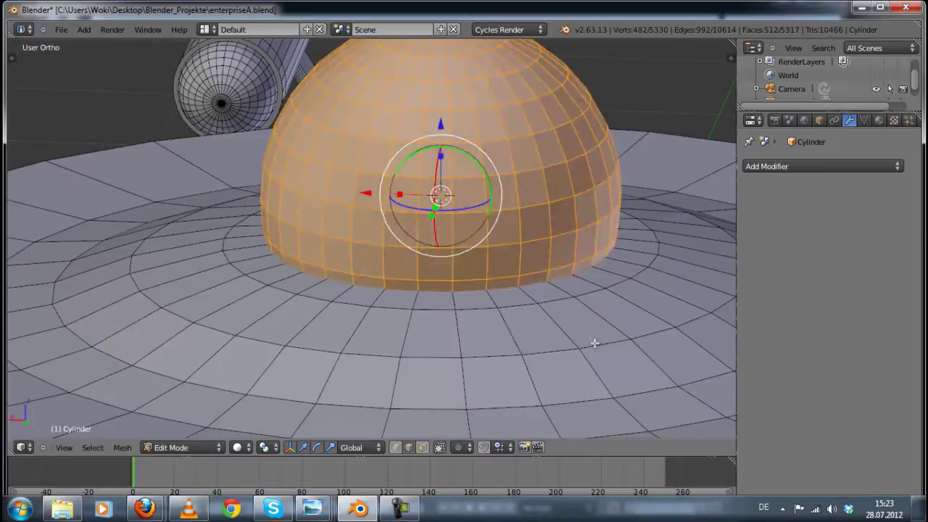
pyautogui.press('s')
pyautogui.click(515, 229)
pyautogui.press('g')
pyautogui.press('z')
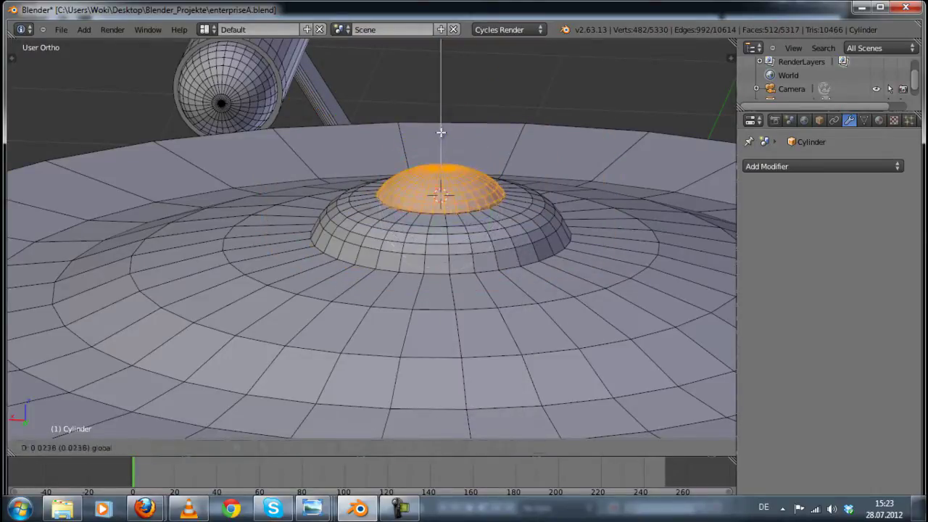
pyautogui.click(440, 178)
pyautogui.scroll(2, 449, 158)
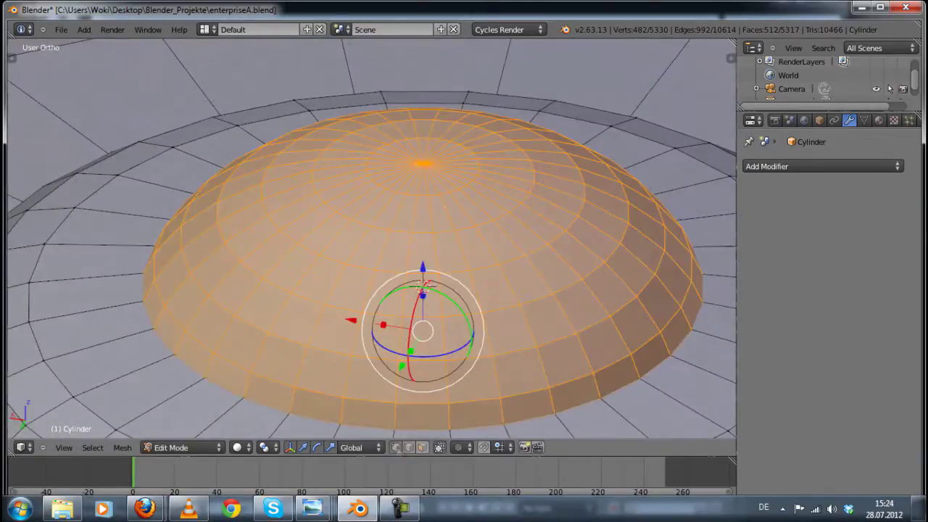
# Step: Extrude the dome's top cap
pyautogui.press('e')
pyautogui.click(535, 216)
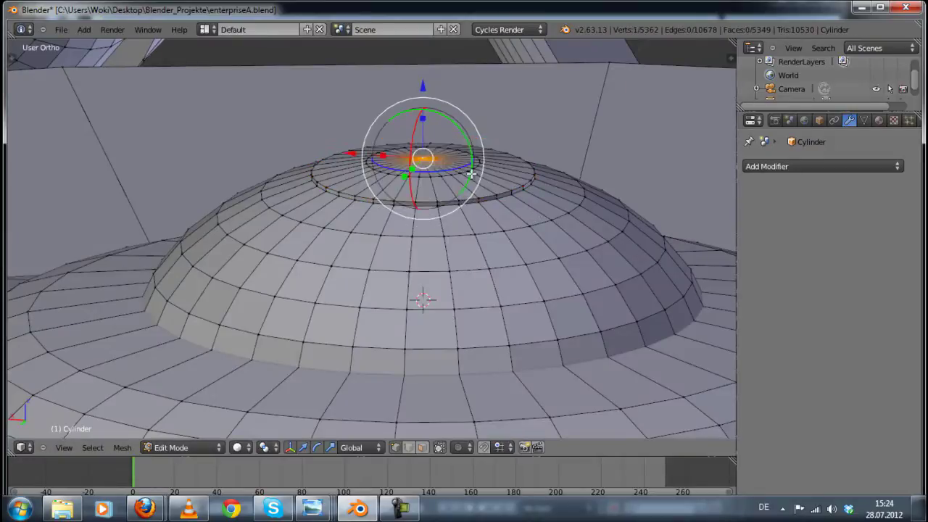
pyautogui.scroll(-3, 522, 207)
pyautogui.scroll(-3, 522, 207)
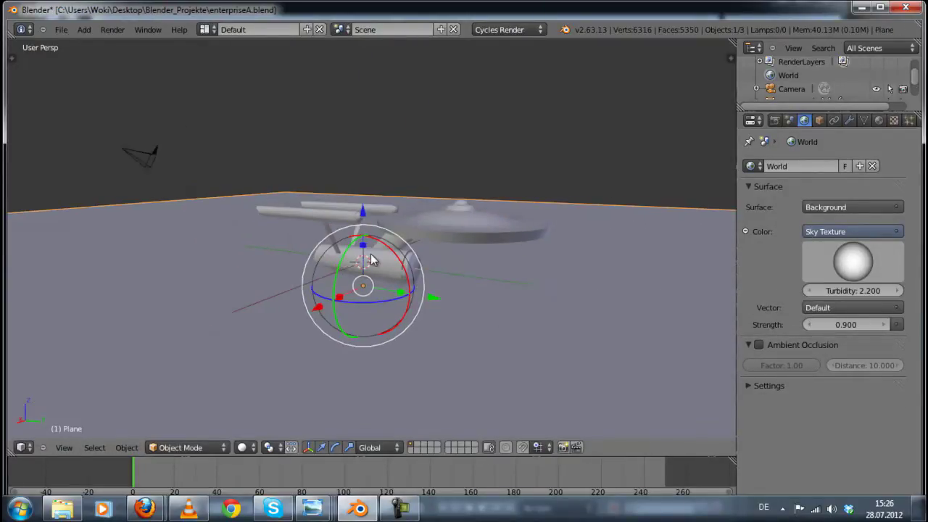
# Step: Switch the viewport to look through the scene camera
pyautogui.press('KP_0')
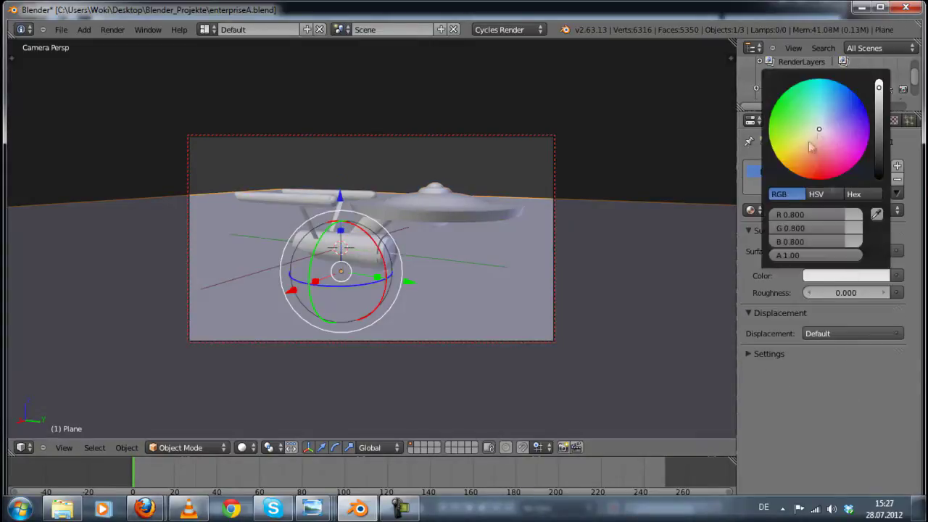
# Step: Rotate the new Hemi lamp to aim its light at the ship
pyautogui.press('r')
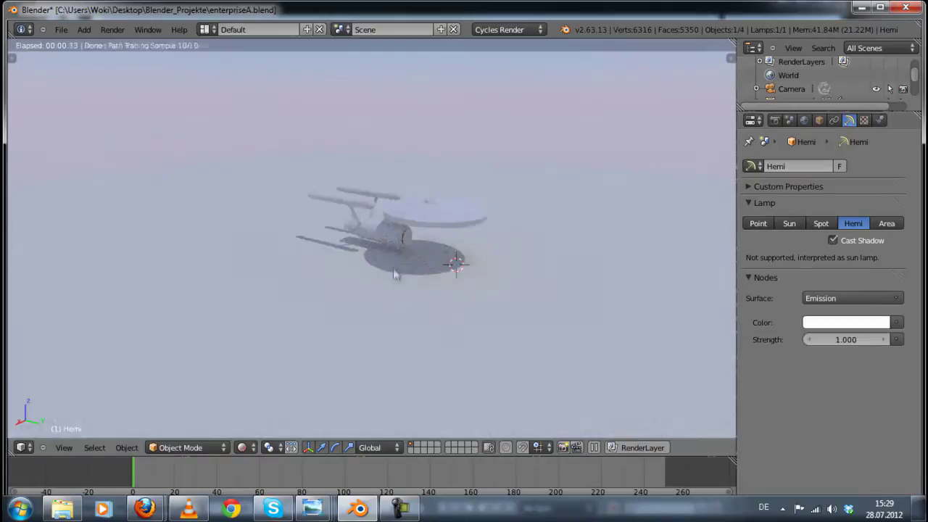